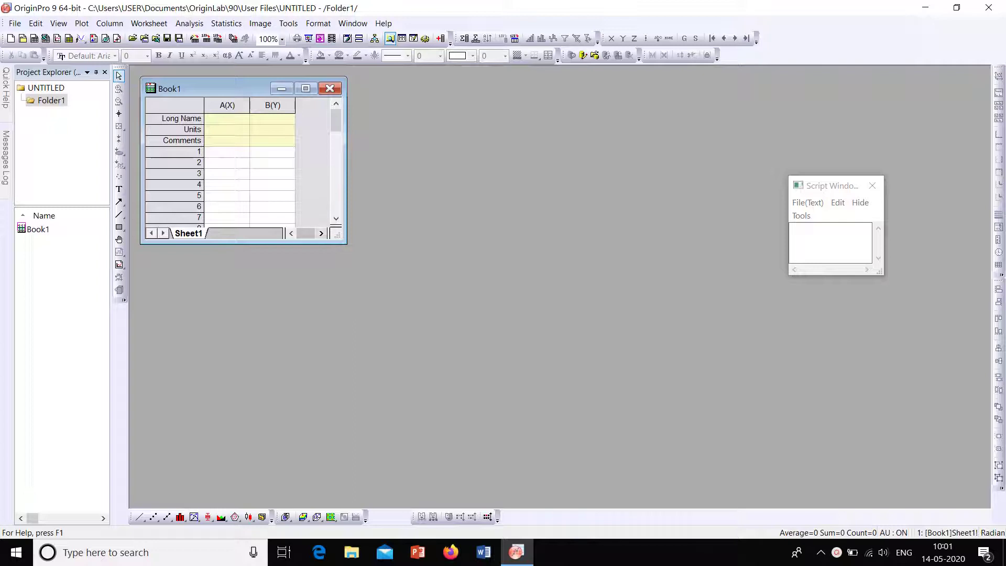
Make the empty Book1 worksheet window taller and slightly narrower so rows 1–22 show.
{"action": "left_click_drag", "start_coordinate": [271, 243], "coordinate": [271, 401]}
{"action": "left_click_drag", "start_coordinate": [342, 258], "coordinate": [327, 252]}
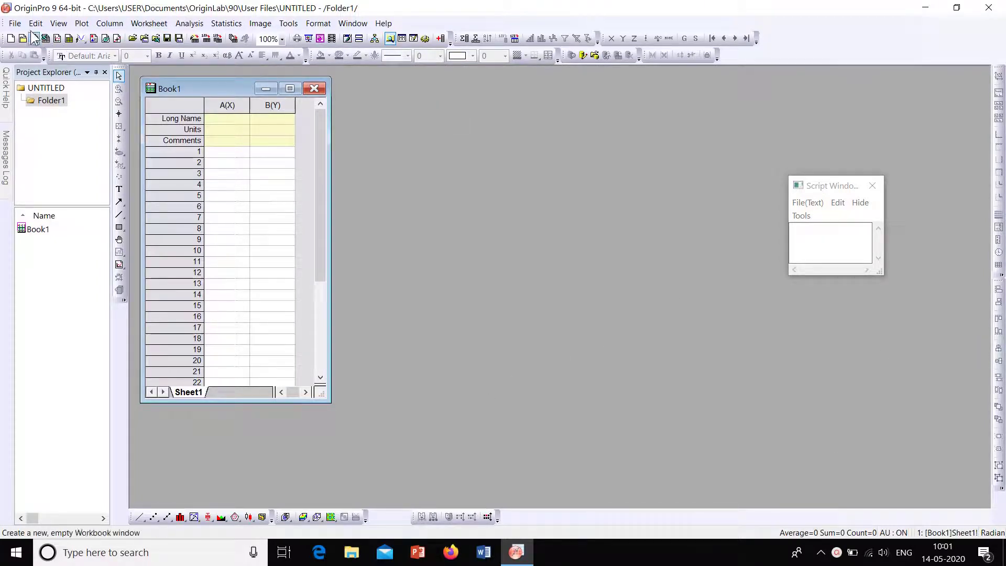
Import xrd 1.xy from the XRD Data folder as a single ASCII file.
{"action": "left_click", "coordinate": [15, 24]}
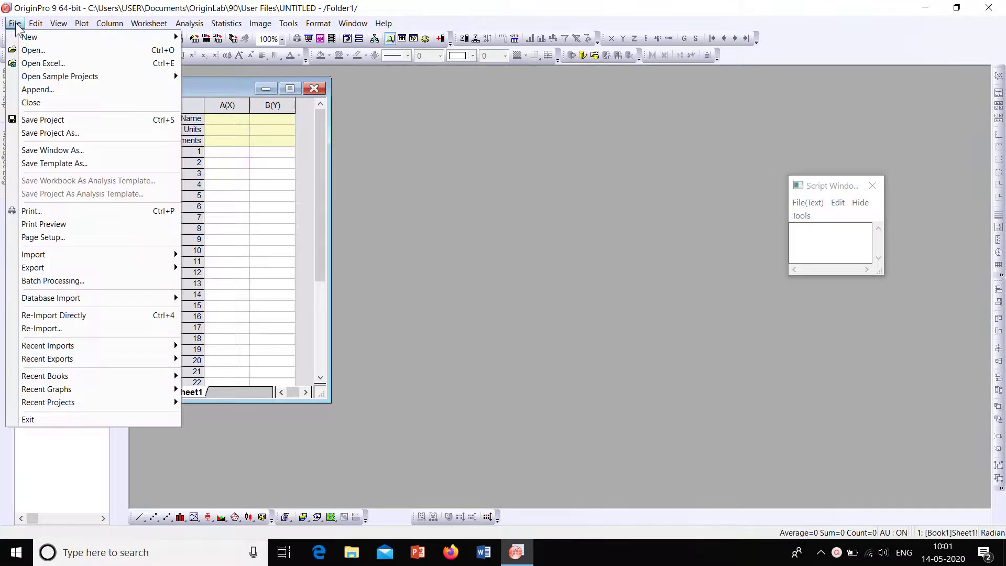
{"action": "mouse_move", "coordinate": [63, 255]}
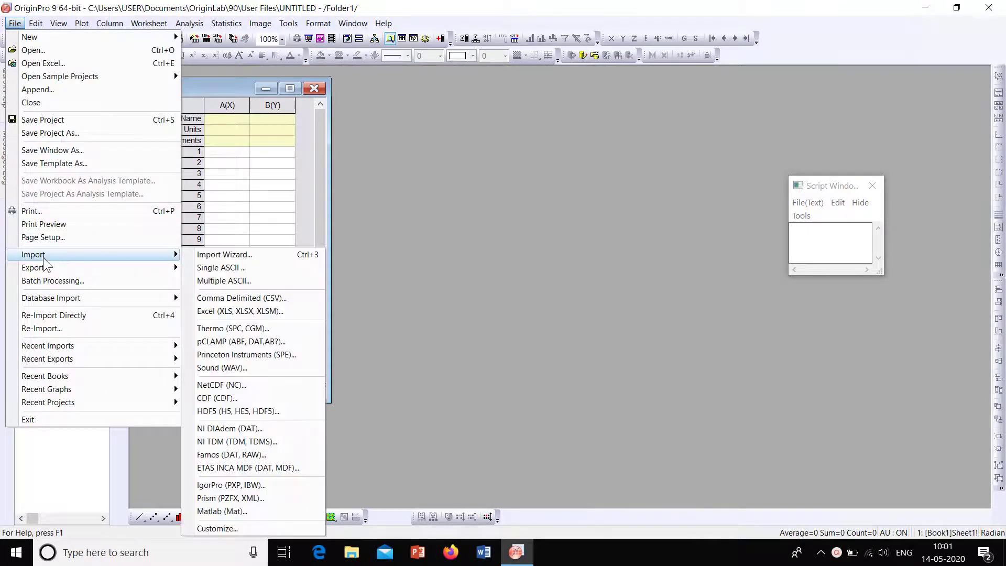
{"action": "left_click", "coordinate": [235, 267]}
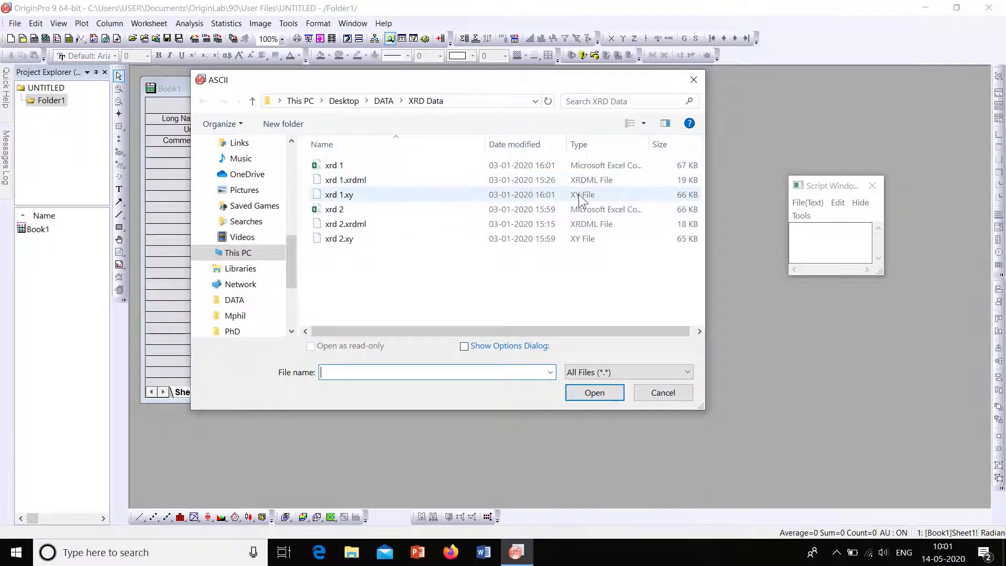
{"action": "left_click", "coordinate": [610, 397]}
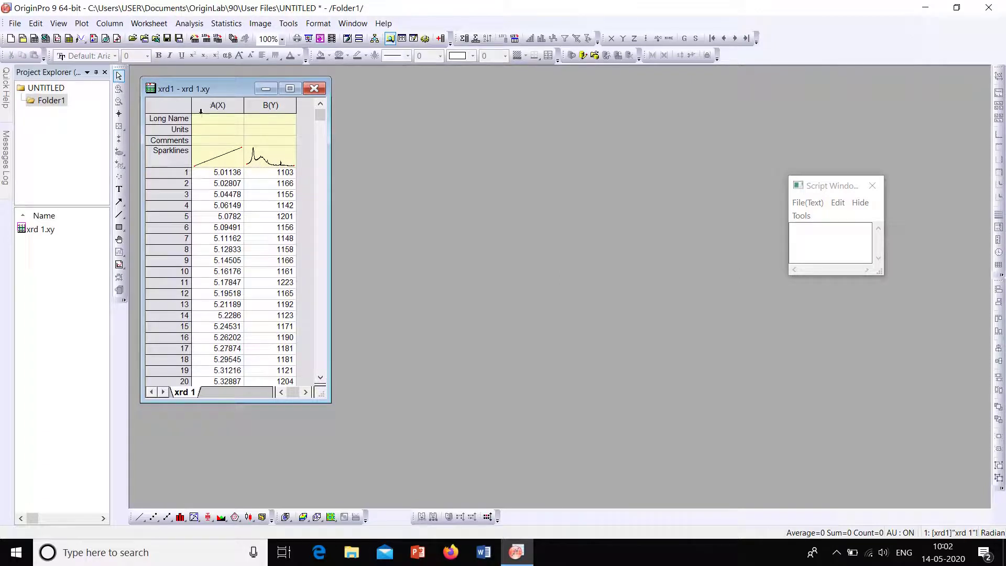
Plot columns A and B as a line graph and maximize Graph1.
{"action": "left_click_drag", "start_coordinate": [213, 105], "coordinate": [248, 108]}
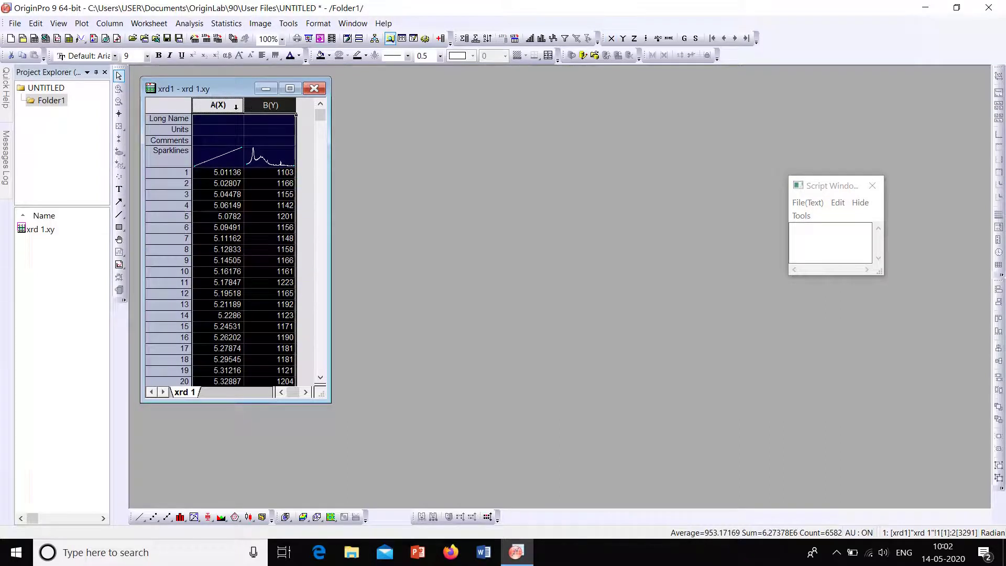
{"action": "left_click", "coordinate": [140, 517]}
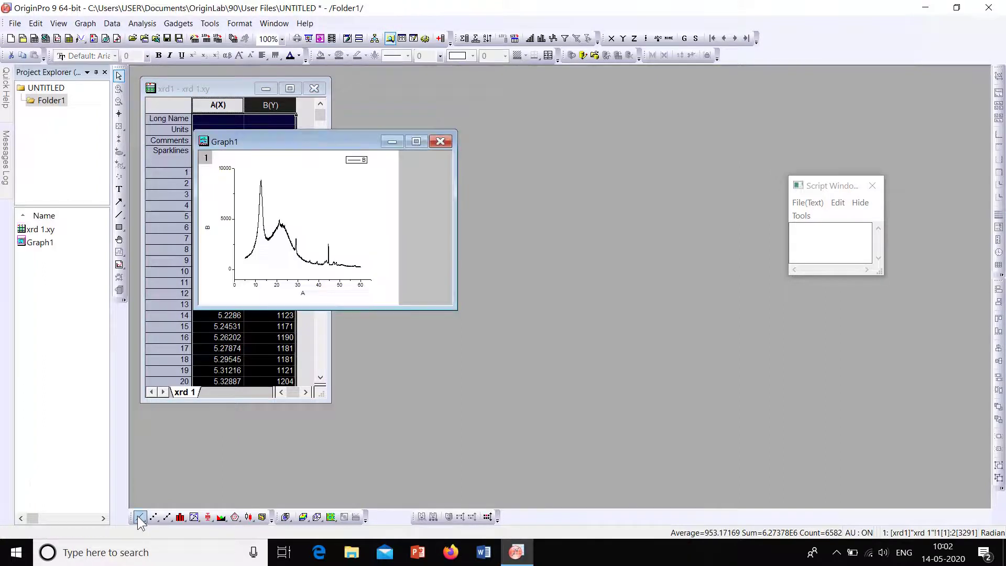
{"action": "left_click", "coordinate": [417, 142]}
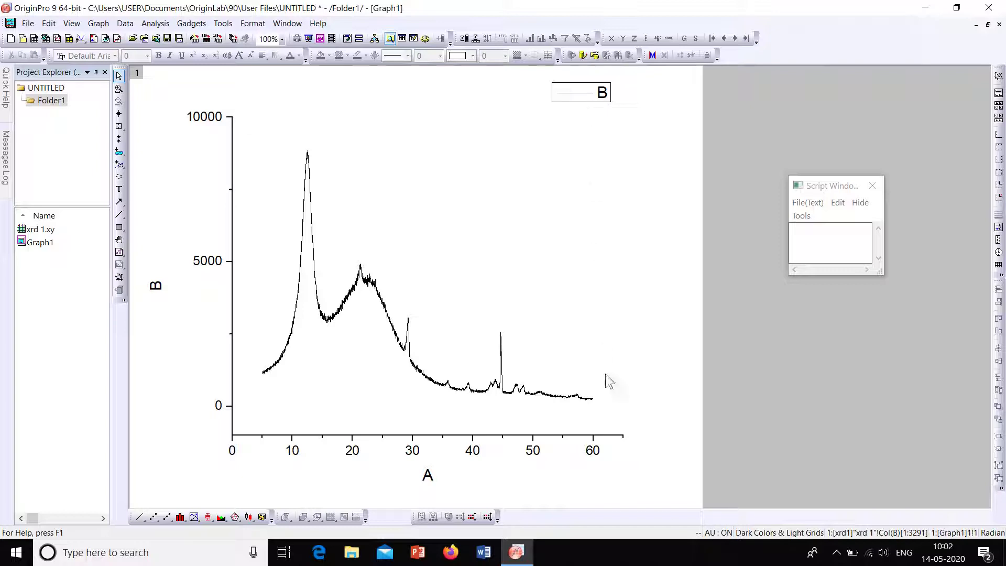
Open the X axis dialog's Title & Format tab with Top selected, moved aside.
{"action": "left_click", "coordinate": [473, 439]}
{"action": "double_click", "coordinate": [474, 439]}
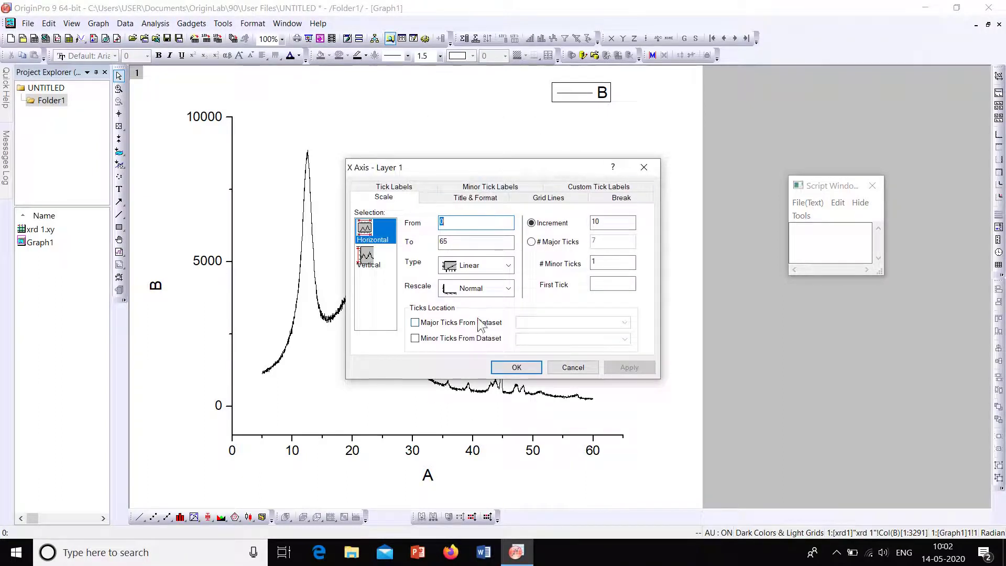
{"action": "left_click", "coordinate": [492, 202]}
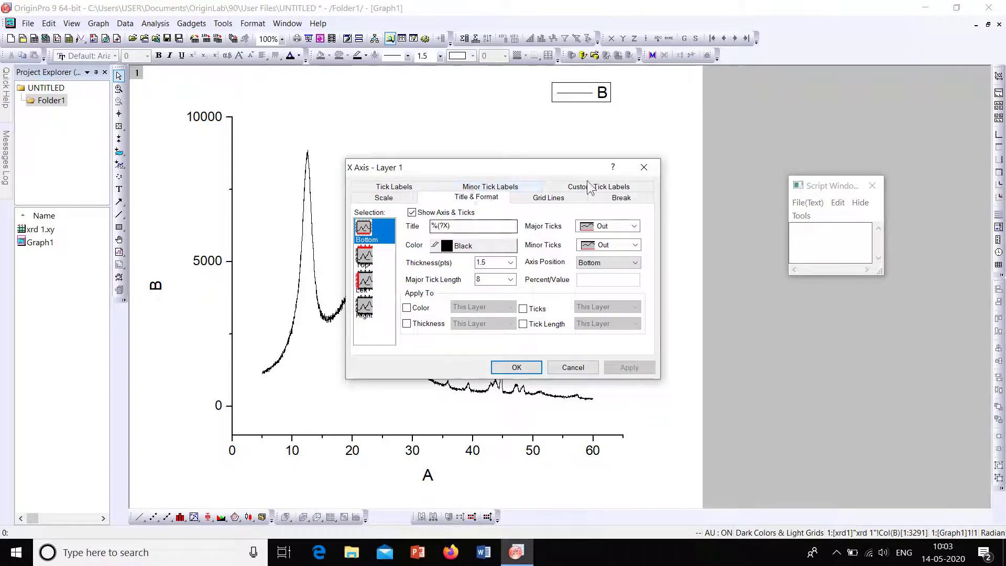
{"action": "left_click_drag", "start_coordinate": [518, 164], "coordinate": [700, 125]}
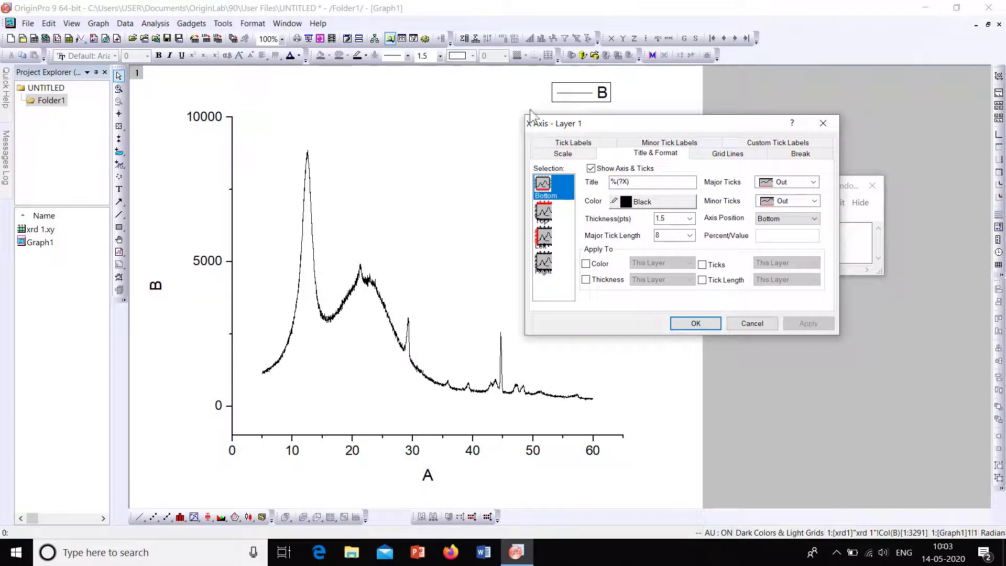
{"action": "left_click", "coordinate": [544, 211]}
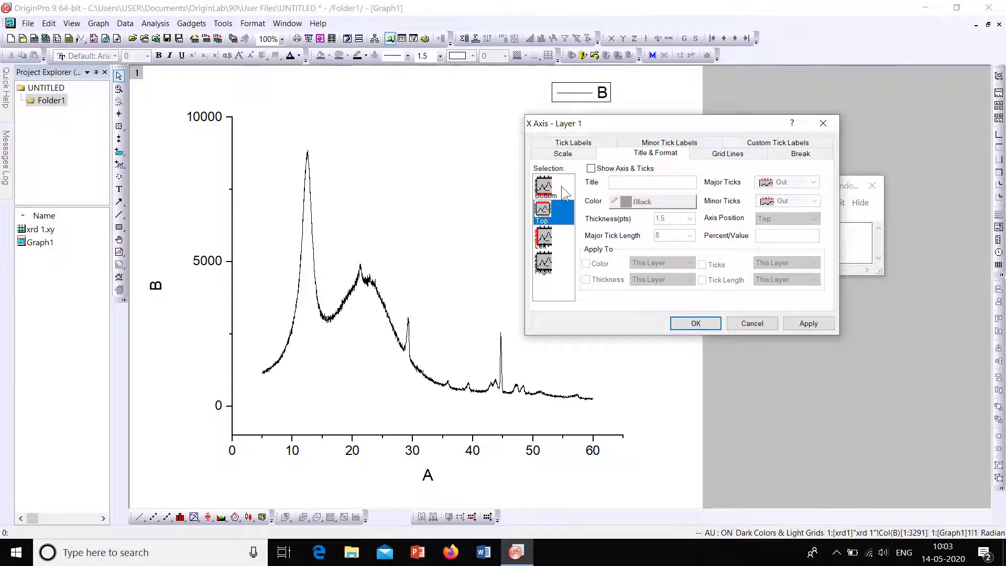
Show the top axis line with major and minor ticks set to None.
{"action": "left_click", "coordinate": [592, 169]}
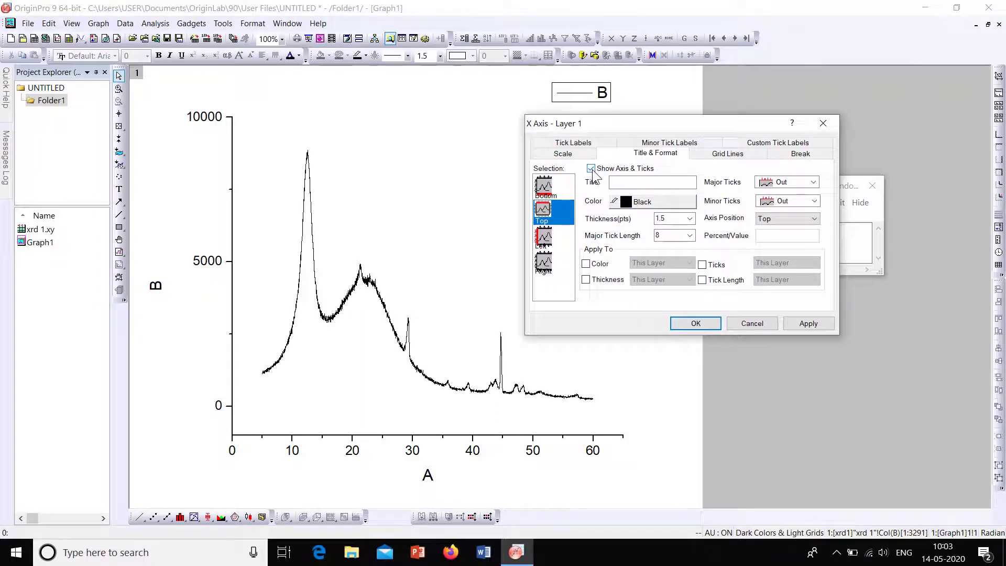
{"action": "left_click", "coordinate": [809, 325]}
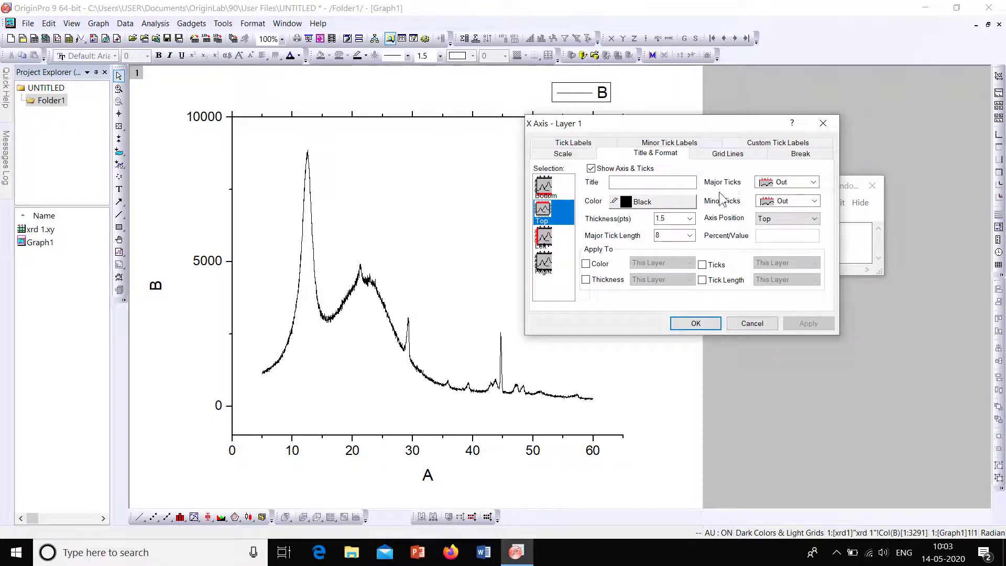
{"action": "left_click", "coordinate": [813, 182]}
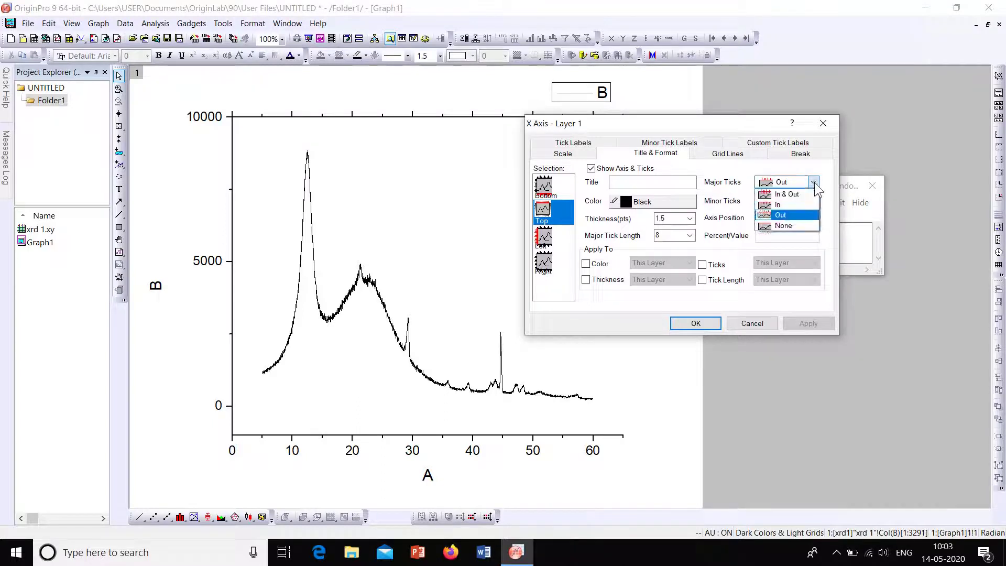
{"action": "left_click", "coordinate": [809, 226]}
{"action": "left_click", "coordinate": [814, 201]}
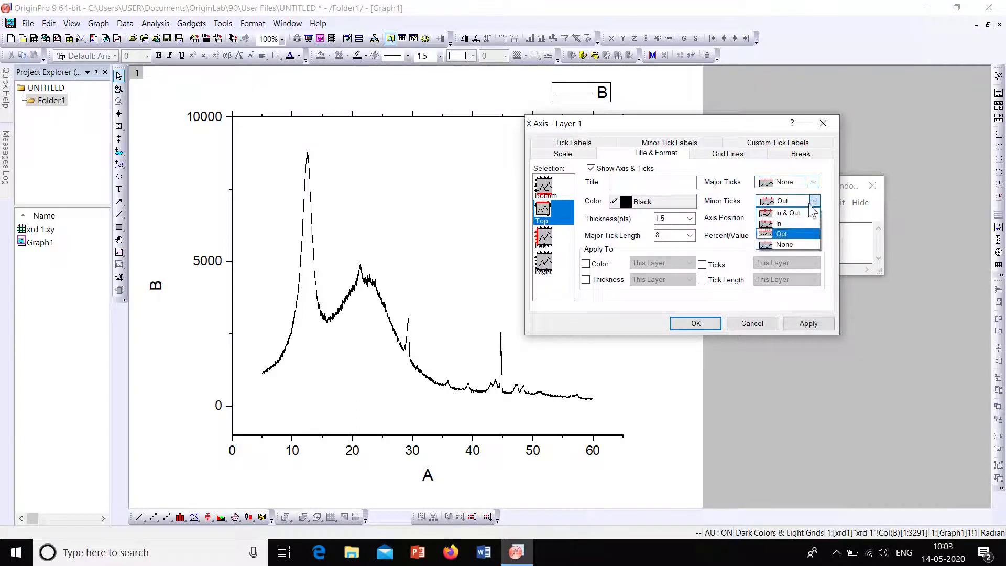
{"action": "left_click", "coordinate": [799, 245]}
{"action": "left_click", "coordinate": [820, 324]}
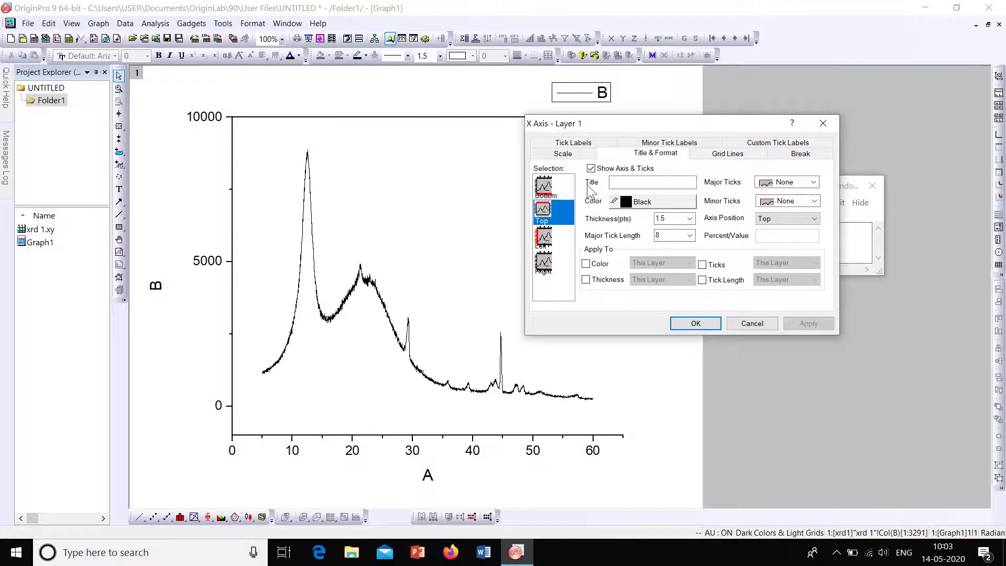
Show the right axis line as well.
{"action": "left_click", "coordinate": [548, 264]}
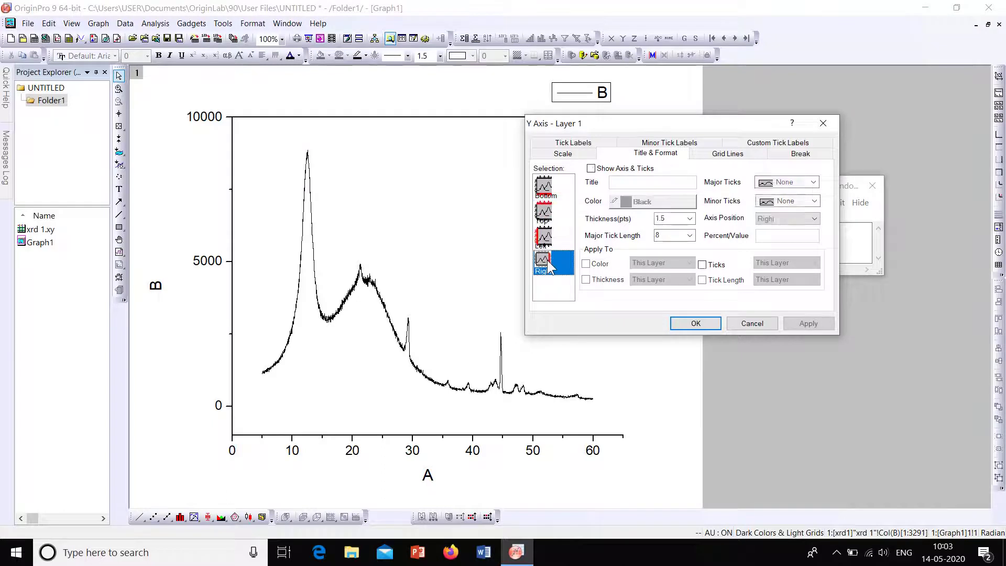
{"action": "left_click", "coordinate": [591, 168]}
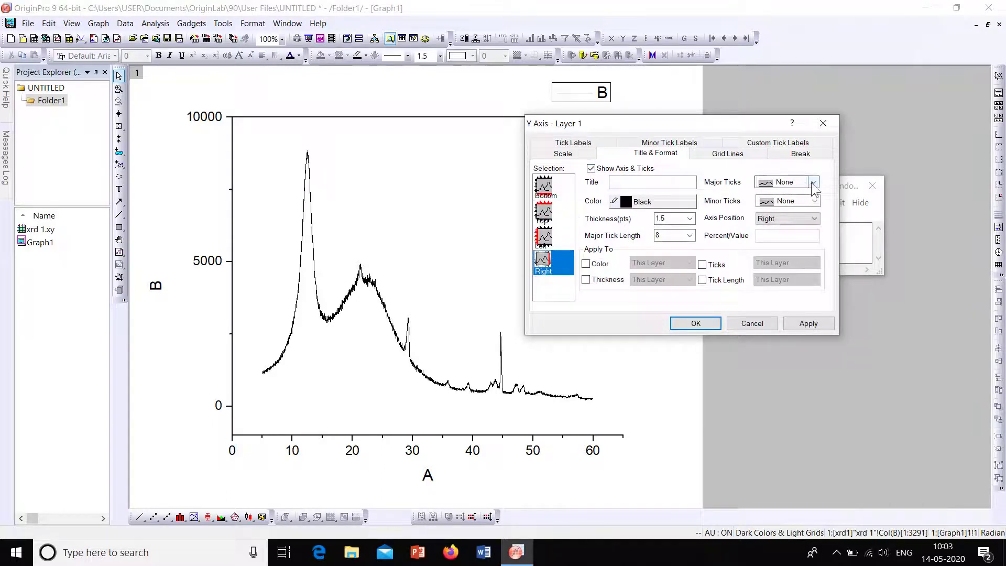
{"action": "left_click", "coordinate": [810, 325]}
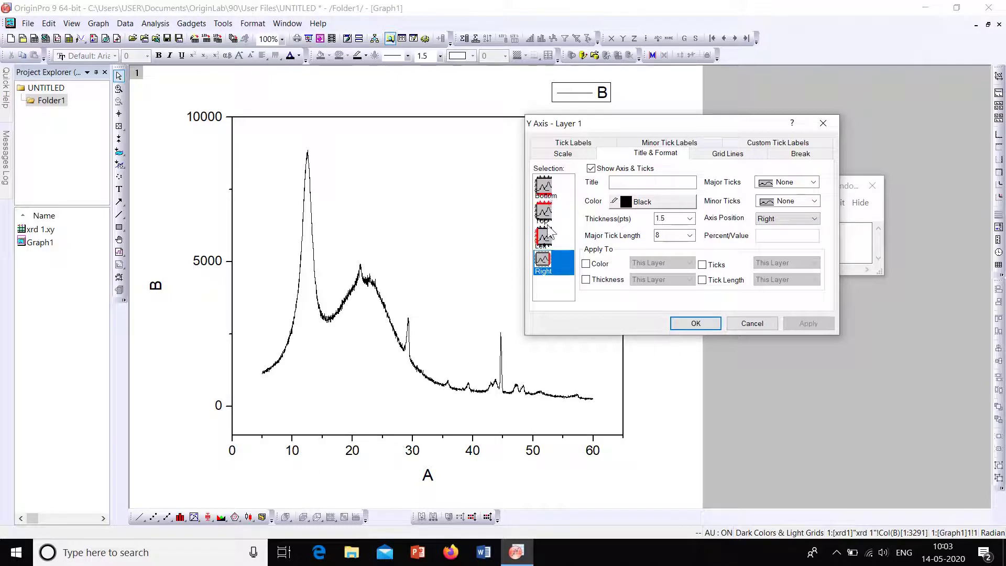
Set the bottom axis minor ticks to None and line thickness to 3.
{"action": "left_click", "coordinate": [551, 194]}
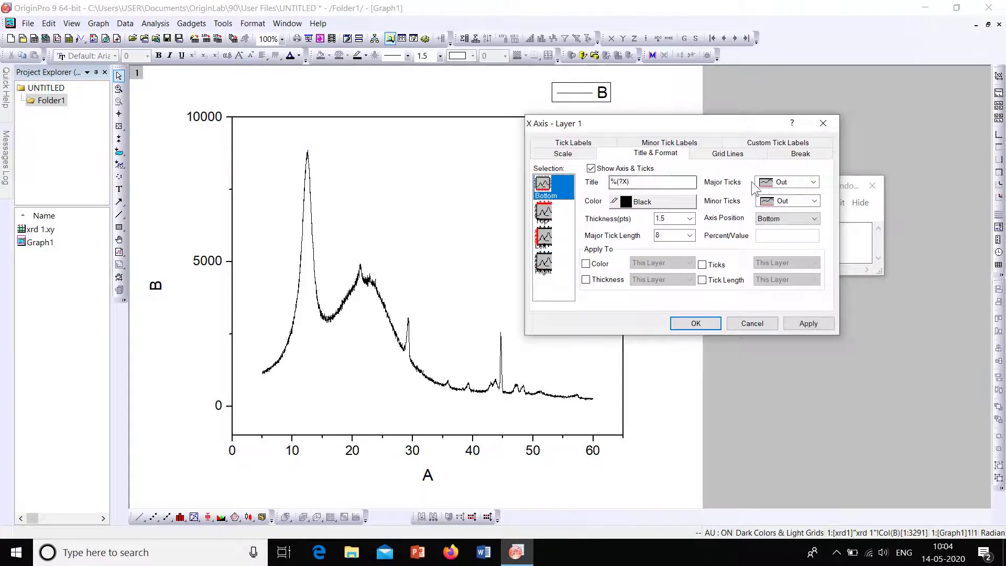
{"action": "left_click", "coordinate": [769, 202]}
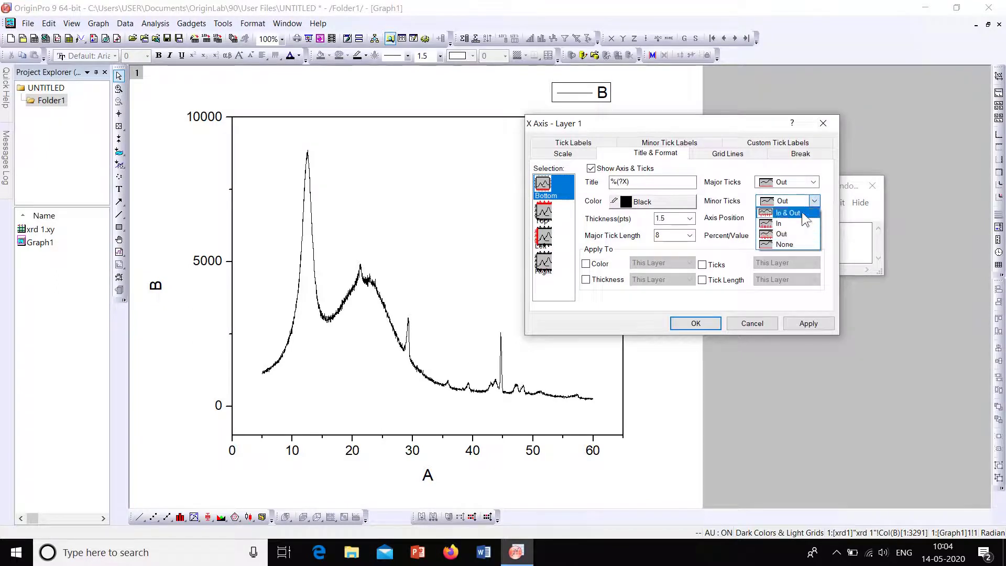
{"action": "left_click", "coordinate": [791, 248]}
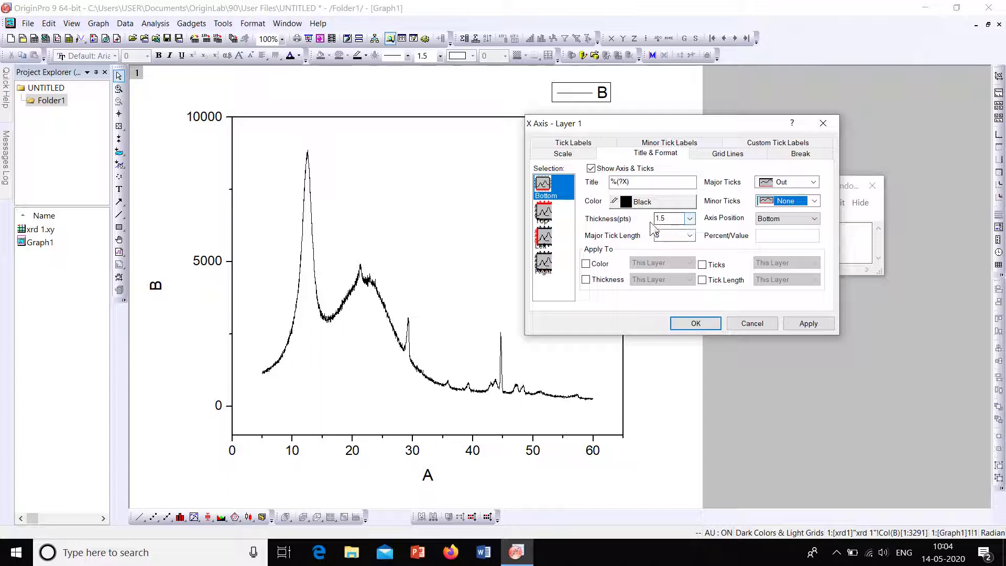
{"action": "left_click", "coordinate": [690, 219]}
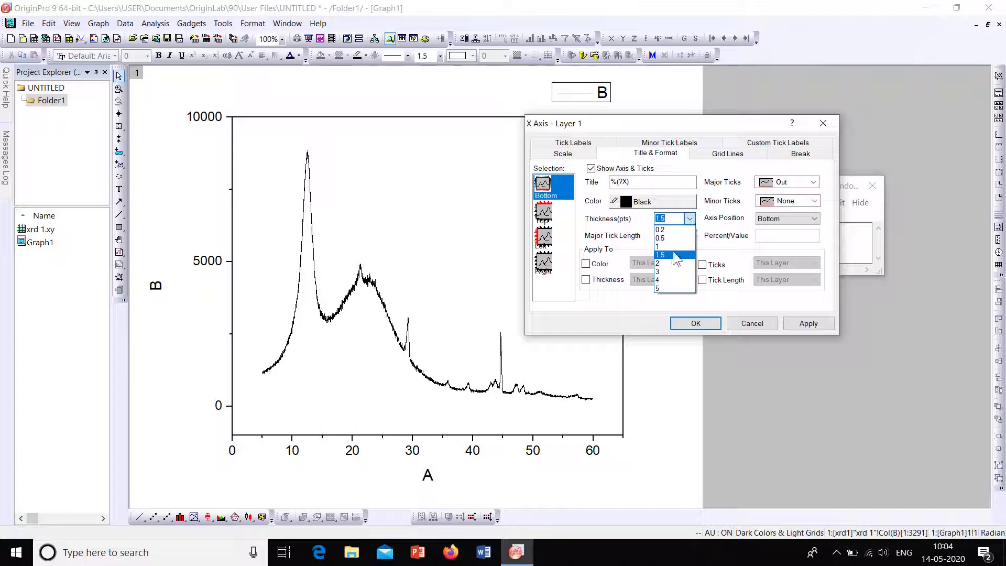
{"action": "left_click", "coordinate": [674, 271]}
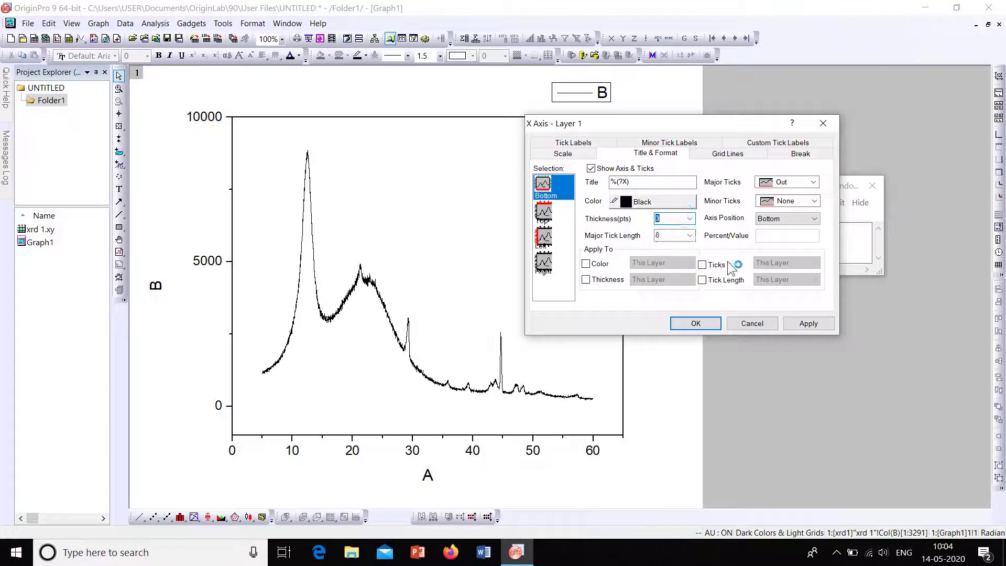
{"action": "left_click", "coordinate": [798, 324]}
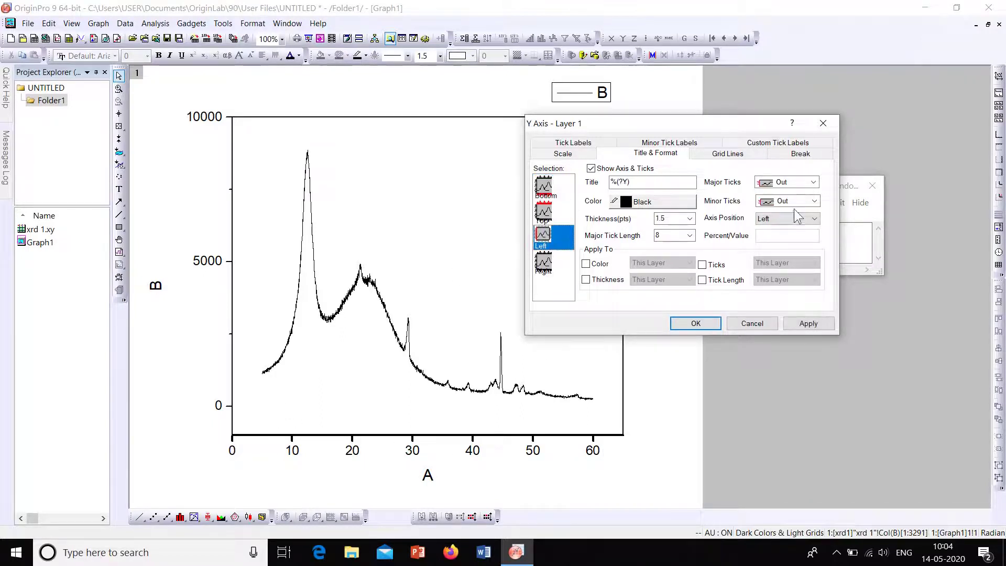
Set the left axis minor ticks to None and line thickness to 3.
{"action": "left_click", "coordinate": [815, 201]}
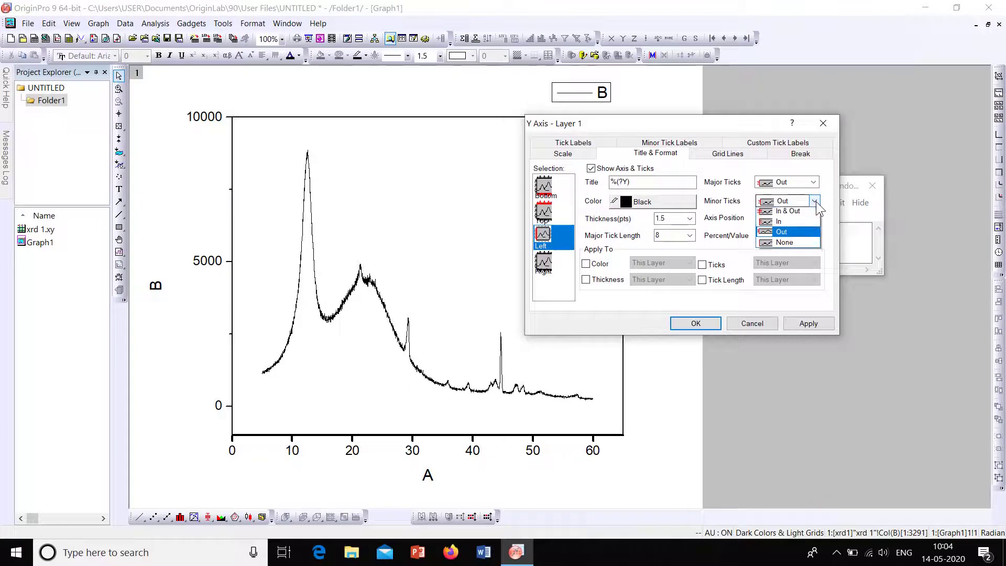
{"action": "left_click", "coordinate": [799, 242]}
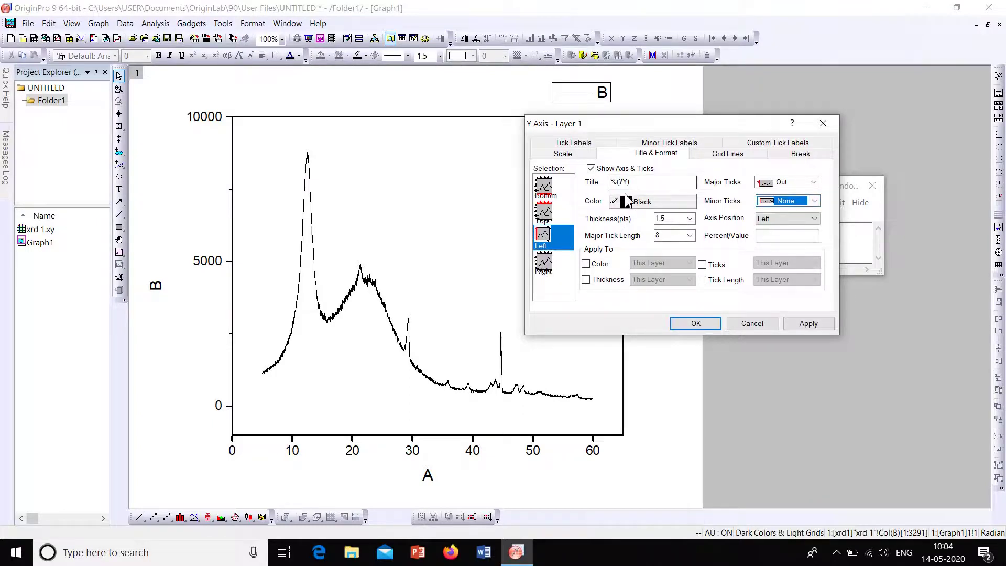
{"action": "left_click", "coordinate": [691, 219]}
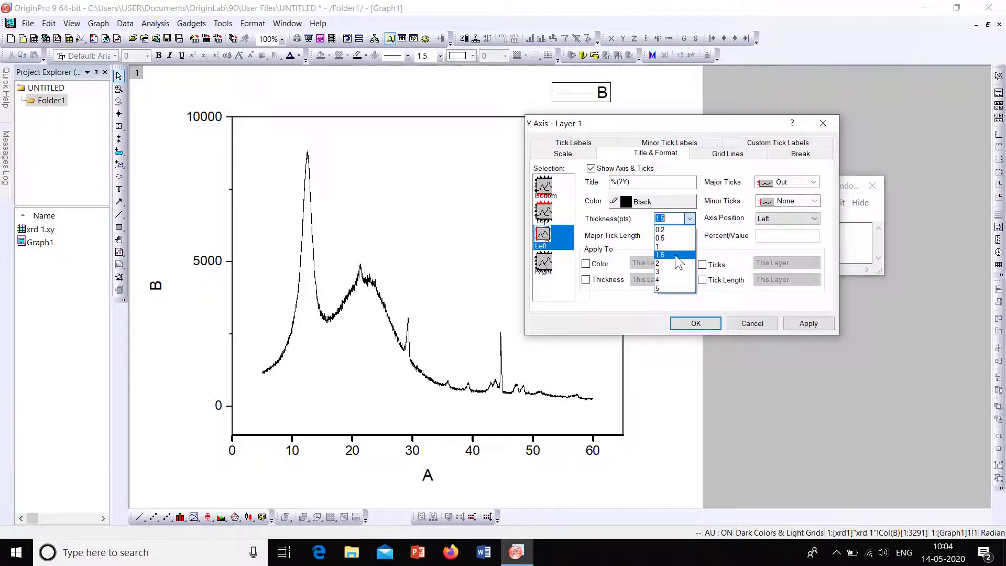
{"action": "left_click", "coordinate": [680, 272]}
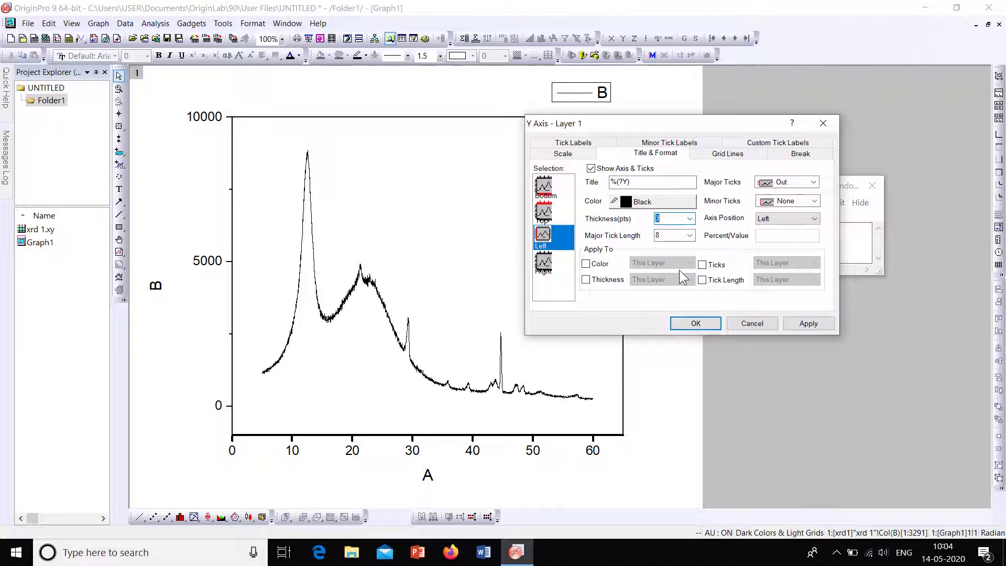
{"action": "left_click", "coordinate": [804, 327]}
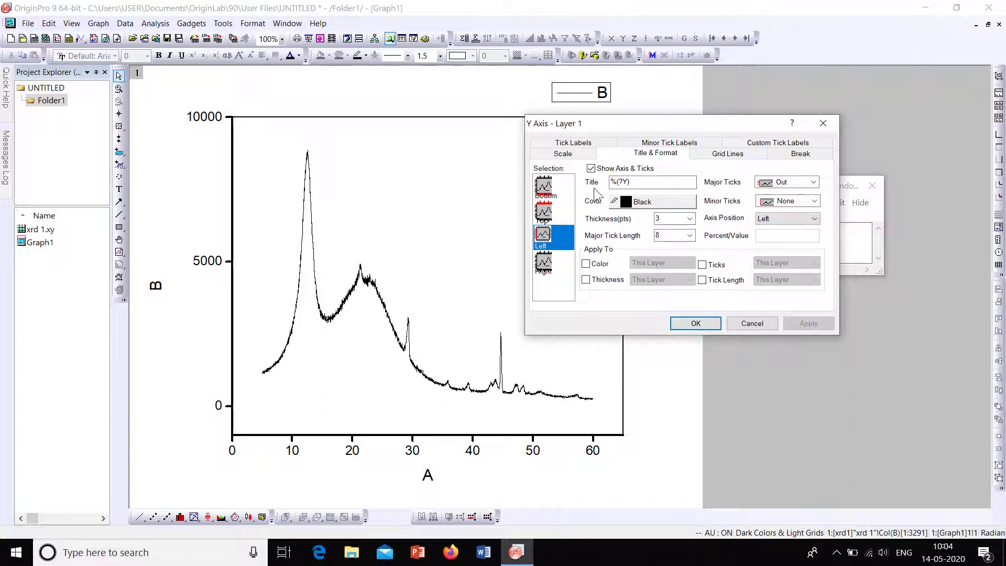
{"action": "left_click", "coordinate": [548, 219]}
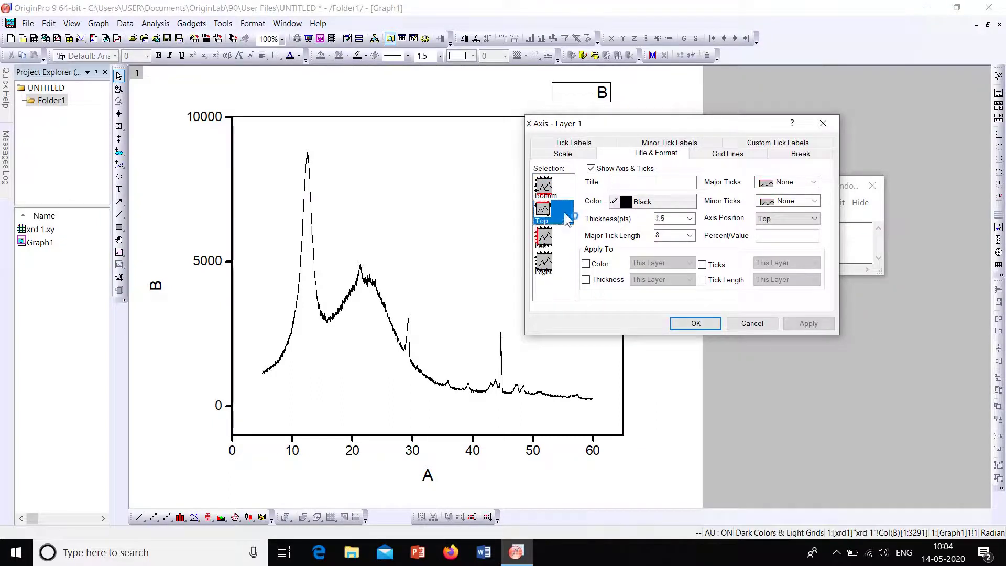
Set both the top and right axis line thicknesses to 3.
{"action": "left_click", "coordinate": [690, 219]}
{"action": "left_click", "coordinate": [673, 270]}
{"action": "left_click", "coordinate": [809, 322]}
{"action": "left_click", "coordinate": [551, 263]}
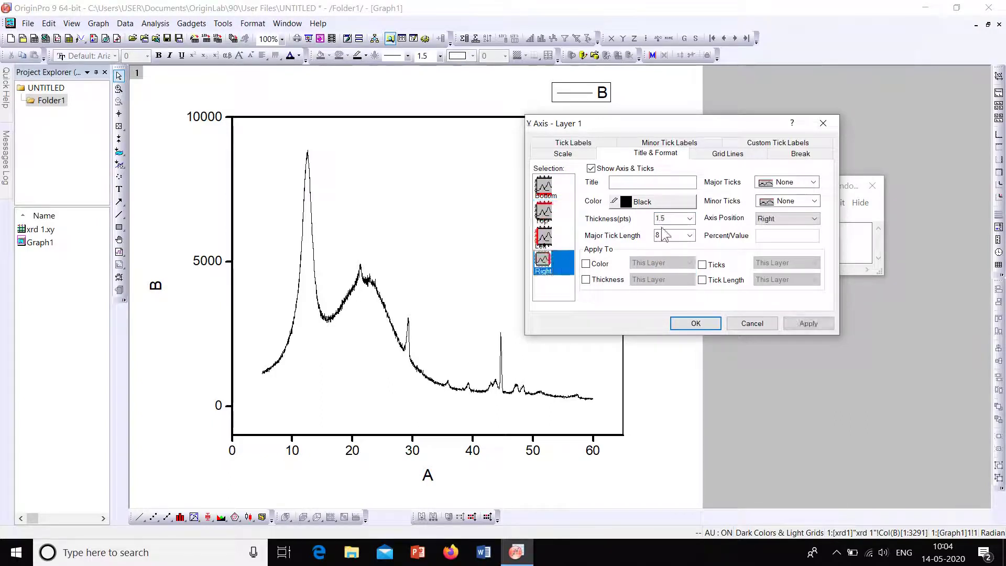
{"action": "left_click", "coordinate": [690, 219]}
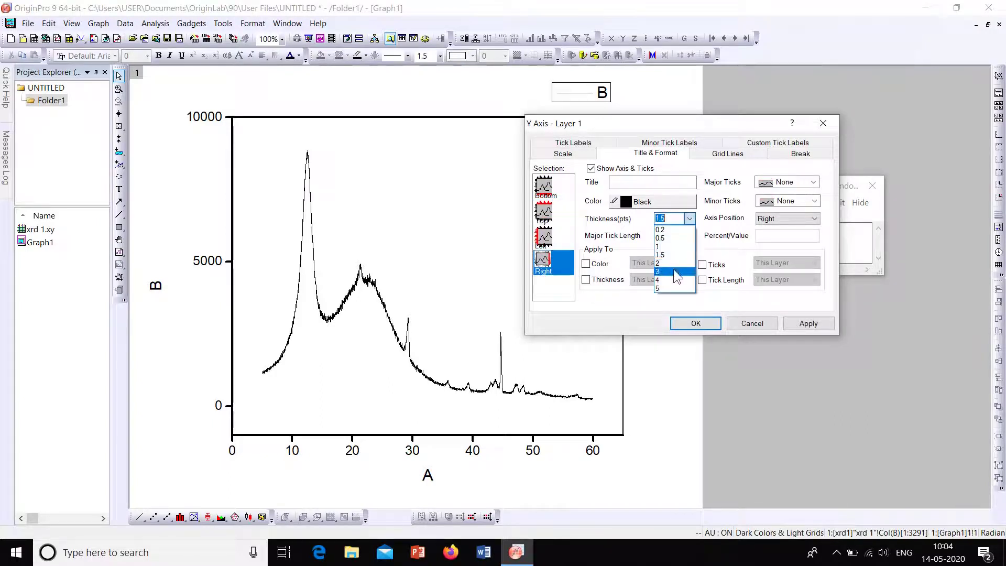
{"action": "left_click", "coordinate": [674, 271]}
{"action": "left_click", "coordinate": [808, 323]}
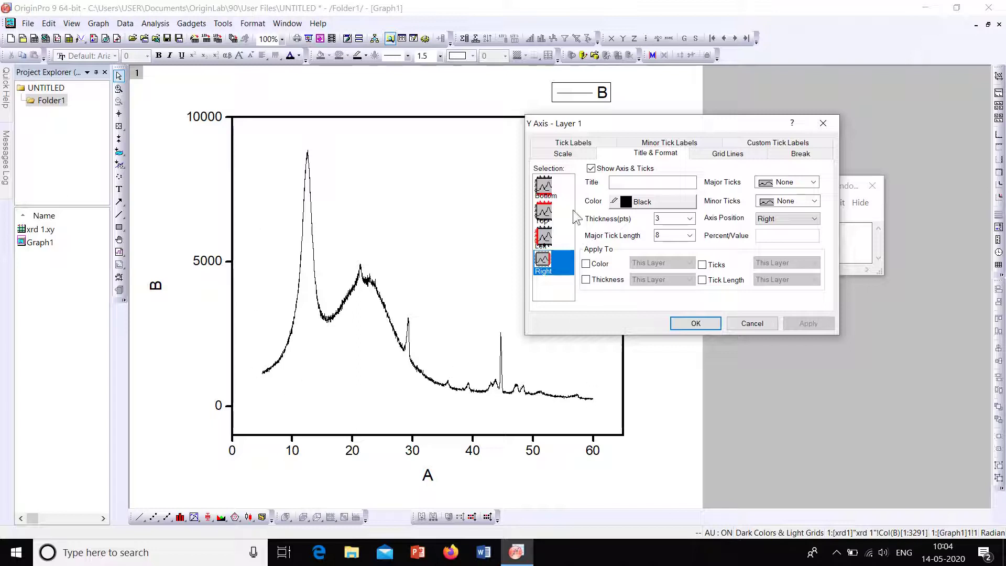
On the Scale tab, start the vertical axis at 0.
{"action": "left_click", "coordinate": [563, 153]}
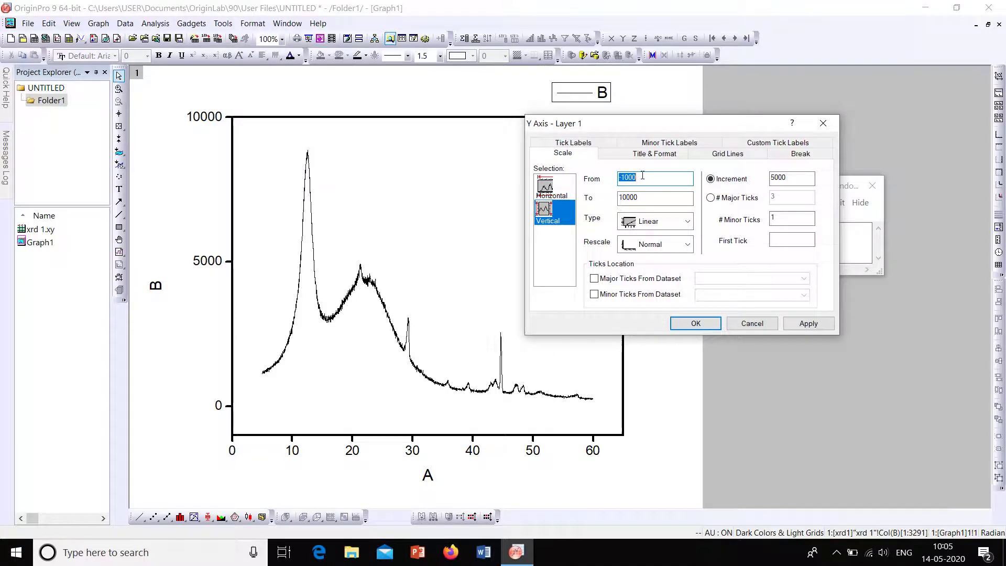
{"action": "type", "text": "0"}
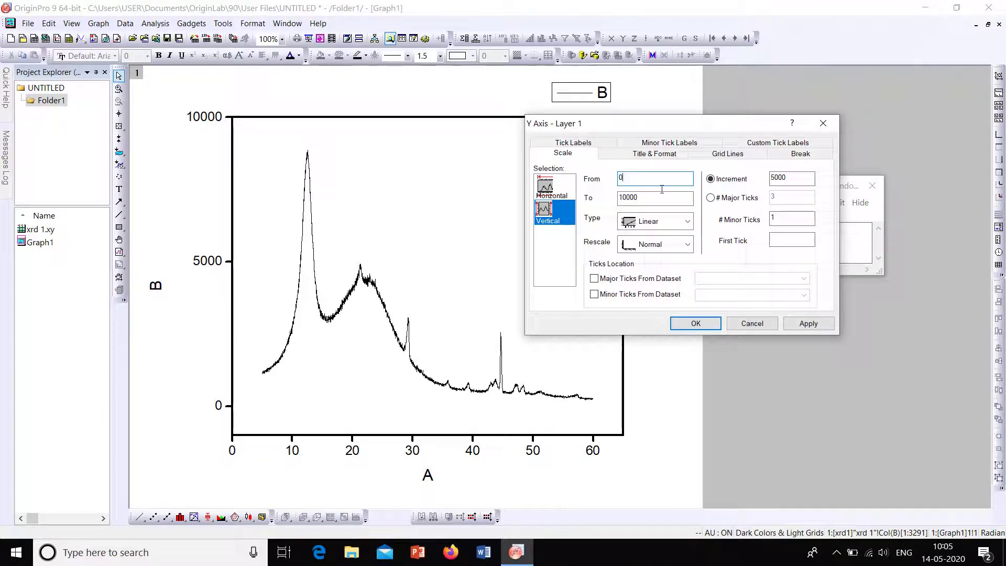
{"action": "left_click", "coordinate": [799, 323]}
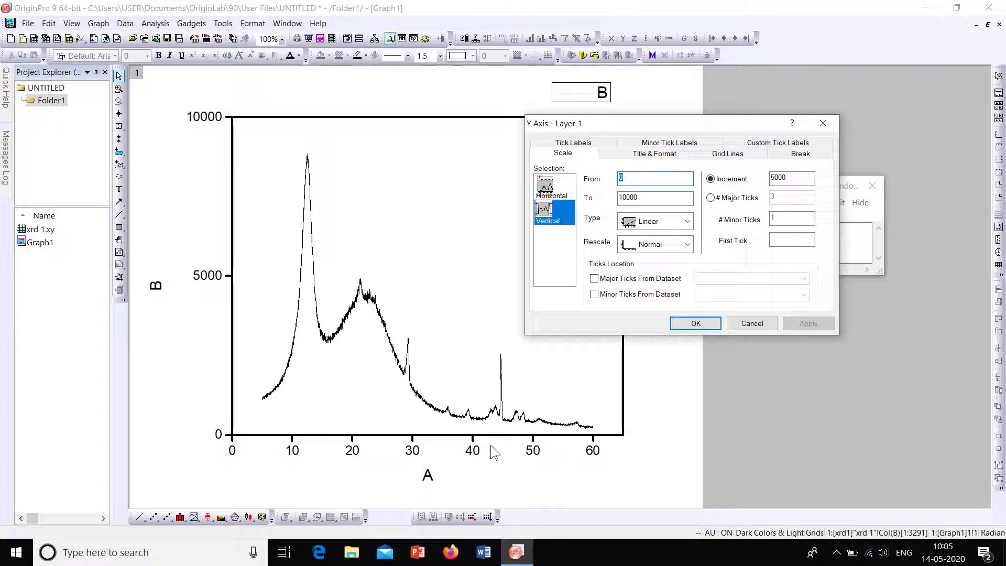
Change the horizontal axis end value from 65 to 60.
{"action": "left_click", "coordinate": [548, 188]}
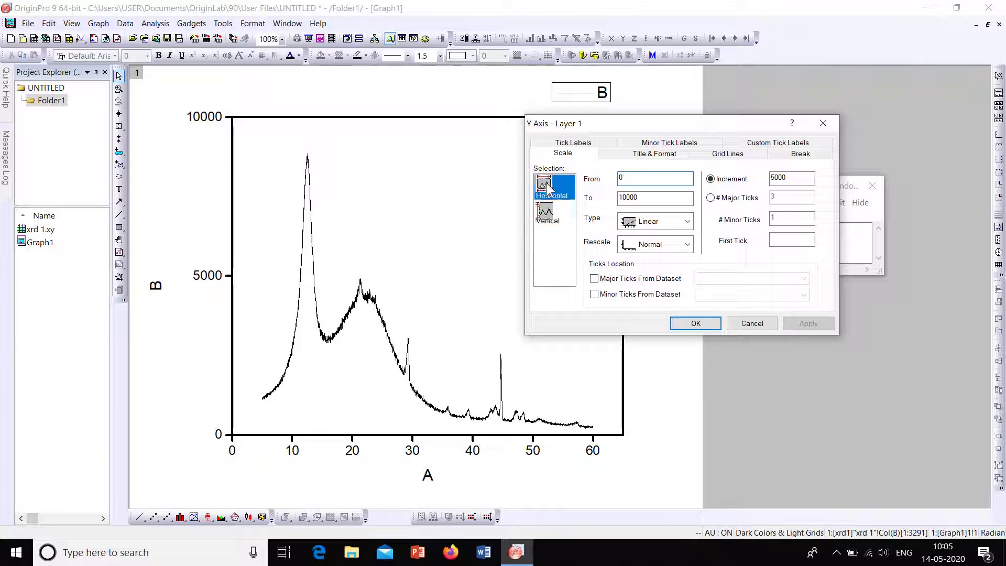
{"action": "left_click", "coordinate": [624, 179]}
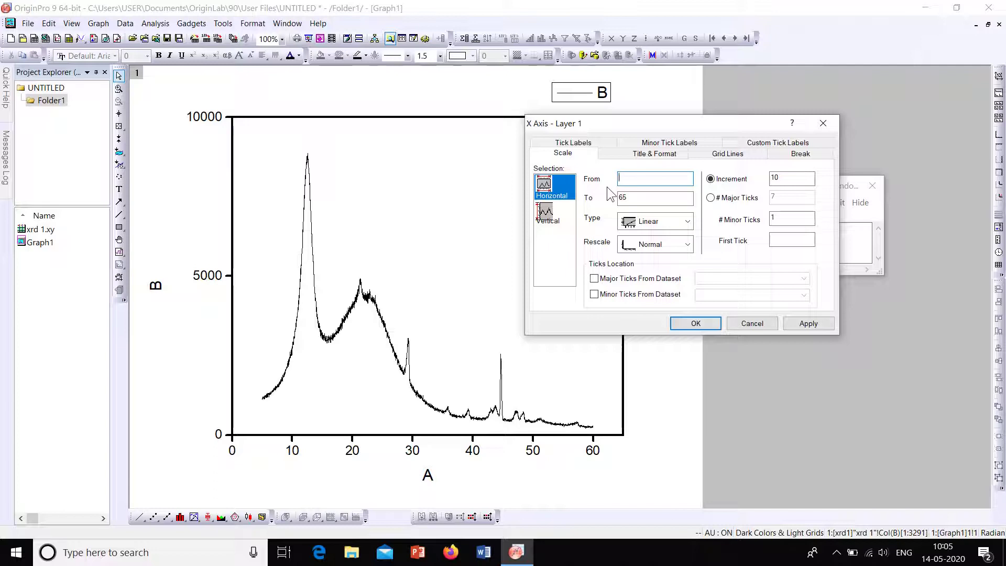
{"action": "left_click_drag", "start_coordinate": [632, 199], "coordinate": [618, 204]}
{"action": "type", "text": "60"}
{"action": "left_click", "coordinate": [810, 323]}
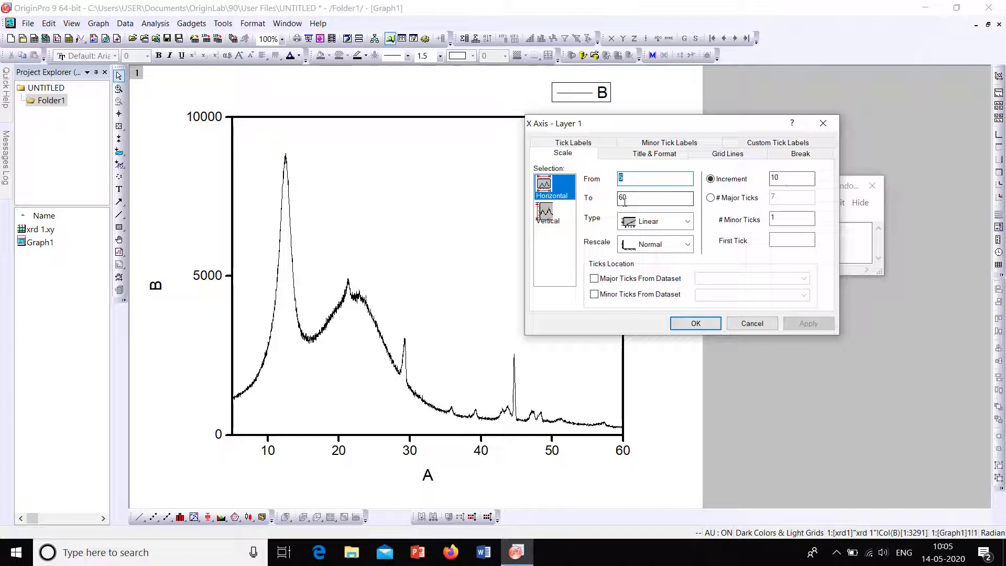
Set the vertical axis tick increment to 2000 and close the axis dialog.
{"action": "left_click", "coordinate": [547, 208]}
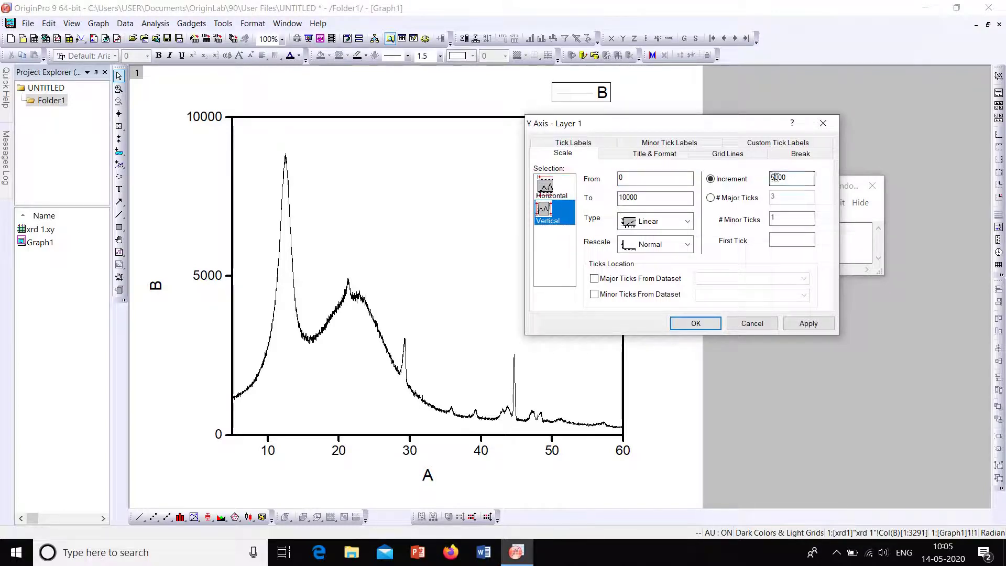
{"action": "double_click", "coordinate": [777, 177]}
{"action": "type", "text": "2000"}
{"action": "left_click", "coordinate": [803, 321]}
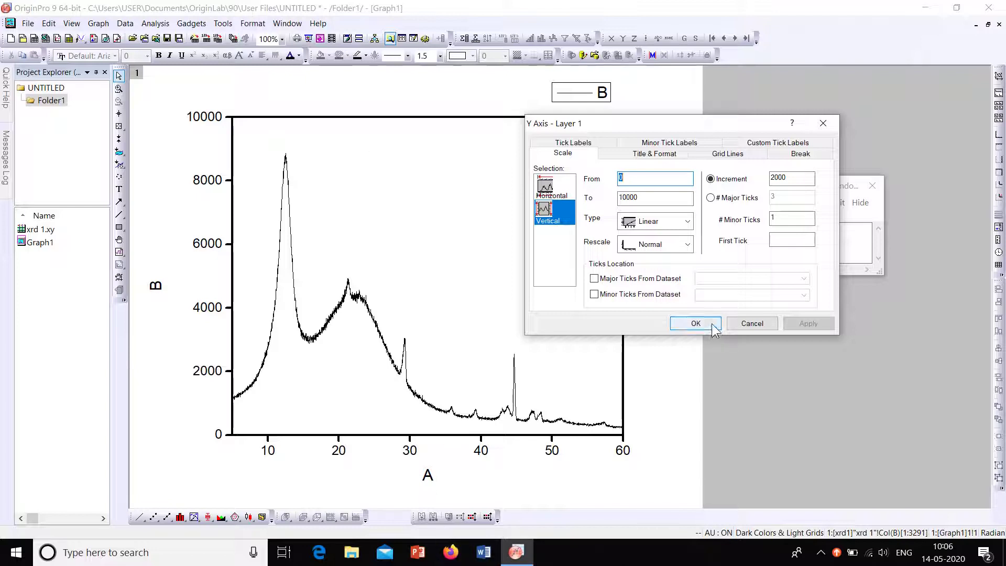
{"action": "left_click", "coordinate": [696, 323]}
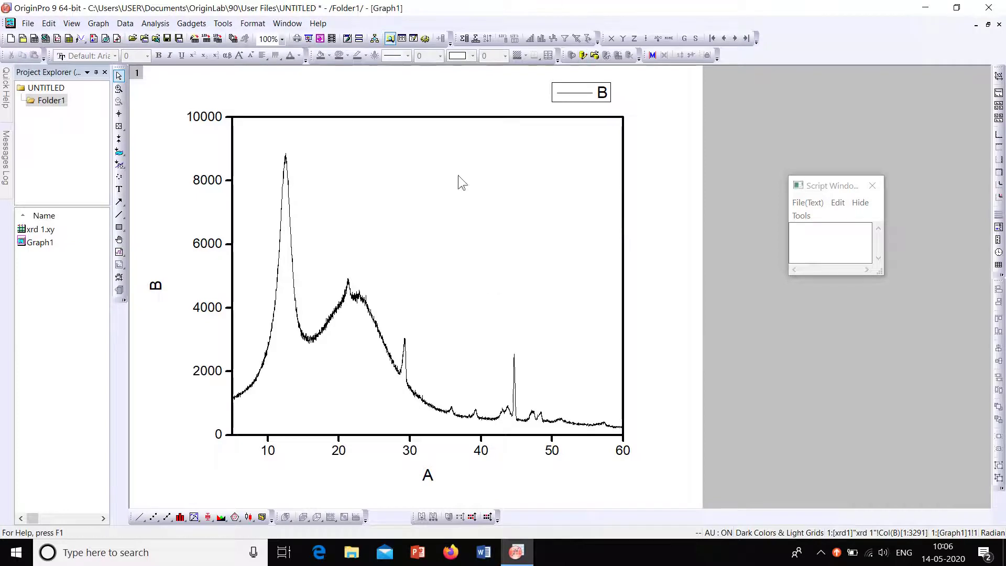
Retitle the X axis 2Theetha(degree).
{"action": "double_click", "coordinate": [428, 478]}
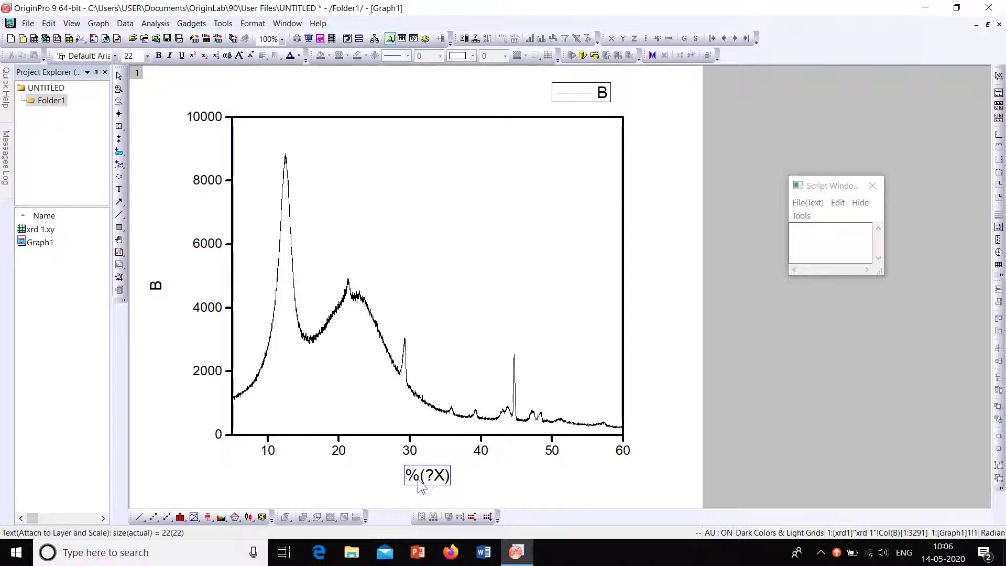
{"action": "double_click", "coordinate": [427, 478]}
{"action": "left_click_drag", "start_coordinate": [427, 480], "coordinate": [451, 485]}
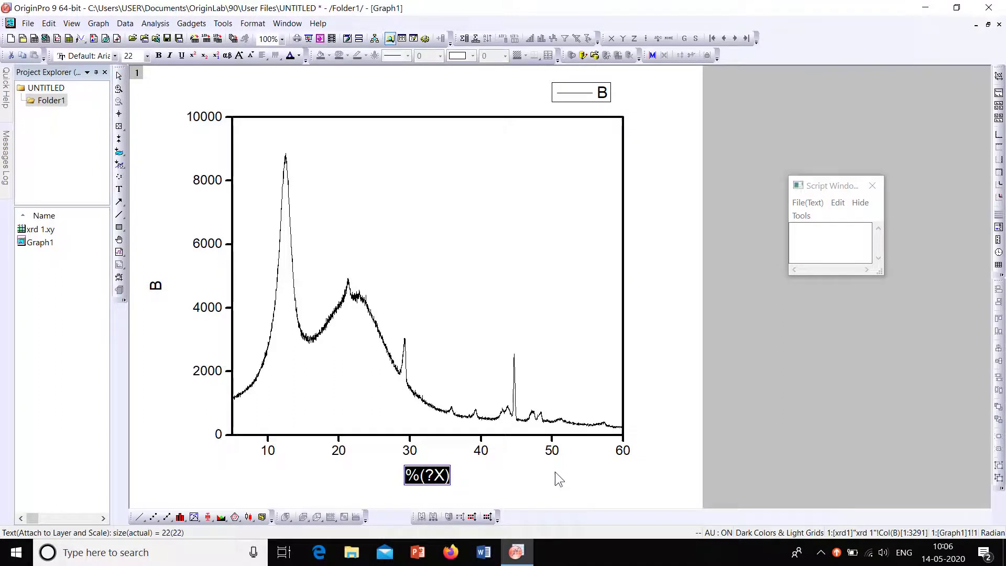
{"action": "type", "text": "2Theetha"}
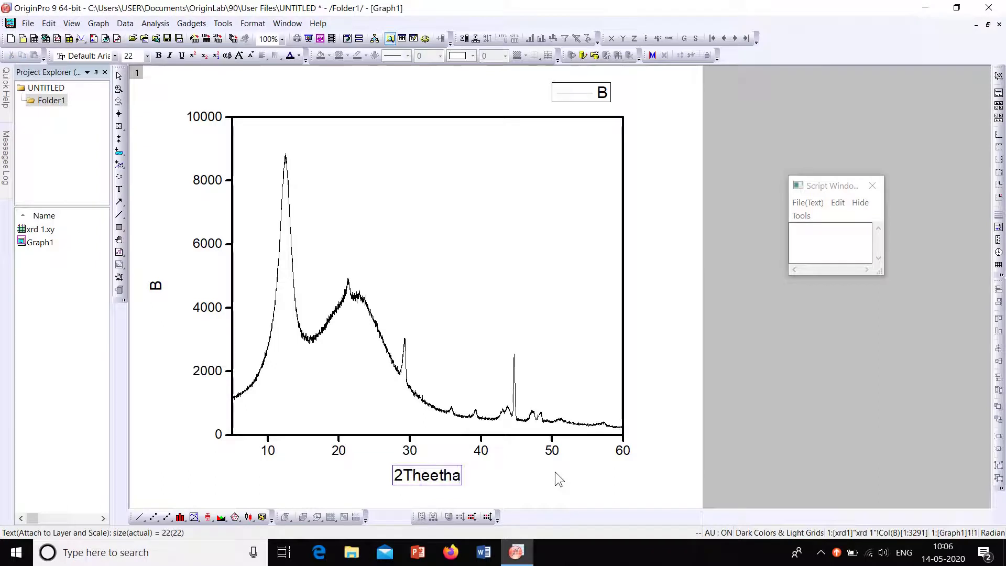
{"action": "type", "text": "(degree"}
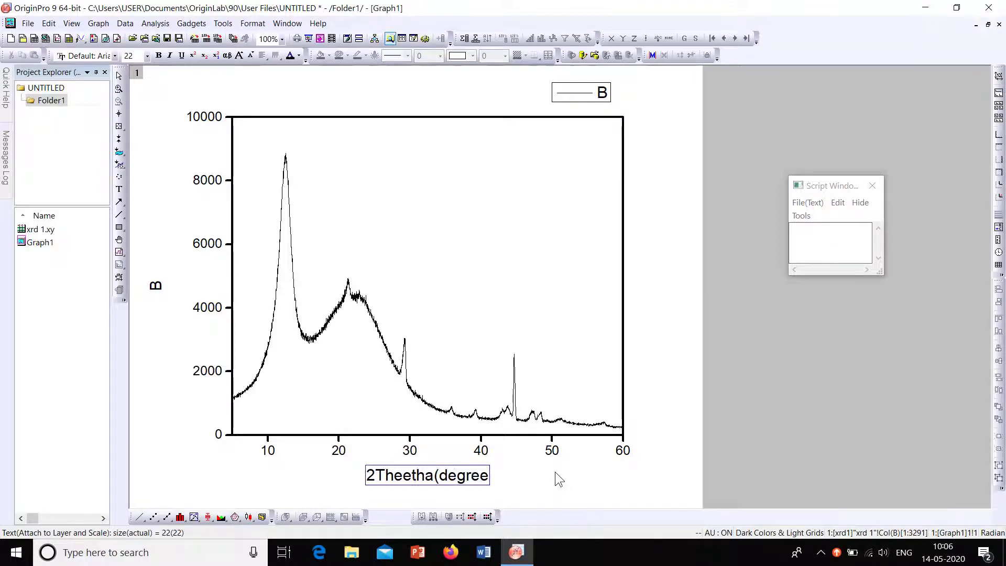
{"action": "type", "text": ")"}
{"action": "left_click", "coordinate": [159, 316]}
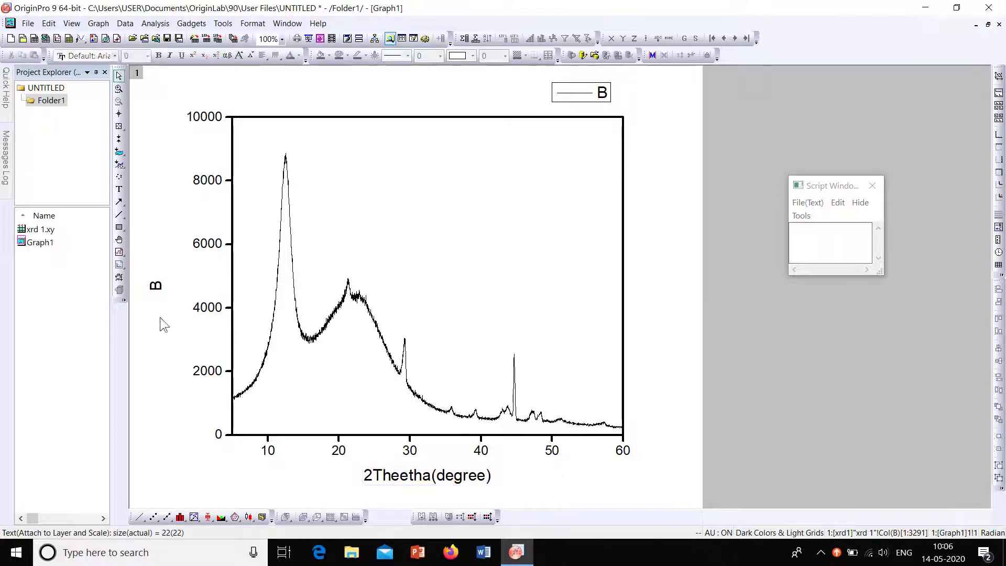
Retitle the Y axis Intensity(A.U).
{"action": "double_click", "coordinate": [158, 285]}
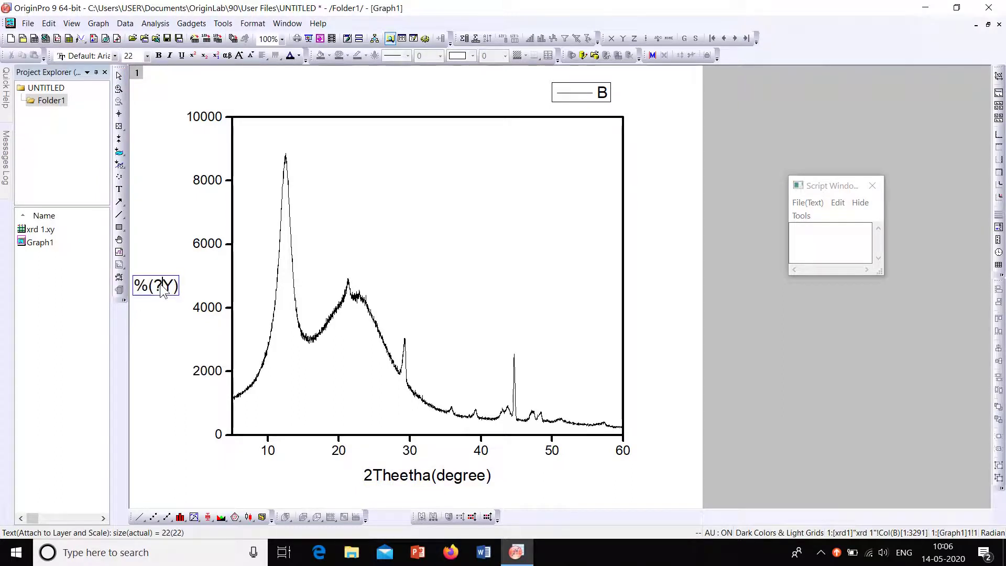
{"action": "key", "text": "BackSpace"}
{"action": "key", "text": "BackSpace"}
{"action": "key", "text": "BackSpace"}
{"action": "key", "text": "Delete"}
{"action": "key", "text": "Delete"}
{"action": "type", "text": "Inte"}
{"action": "type", "text": "nsity"}
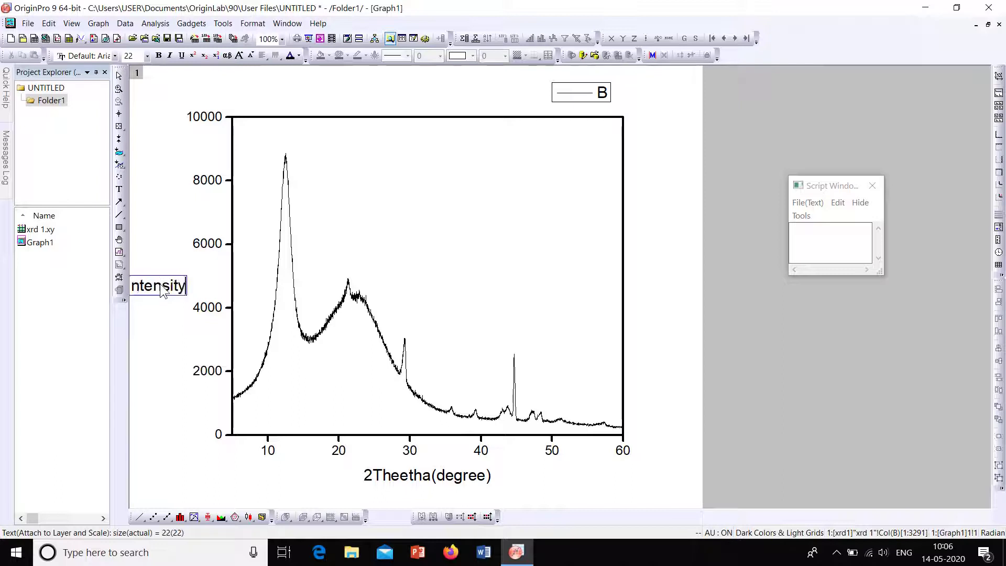
{"action": "type", "text": "(A"}
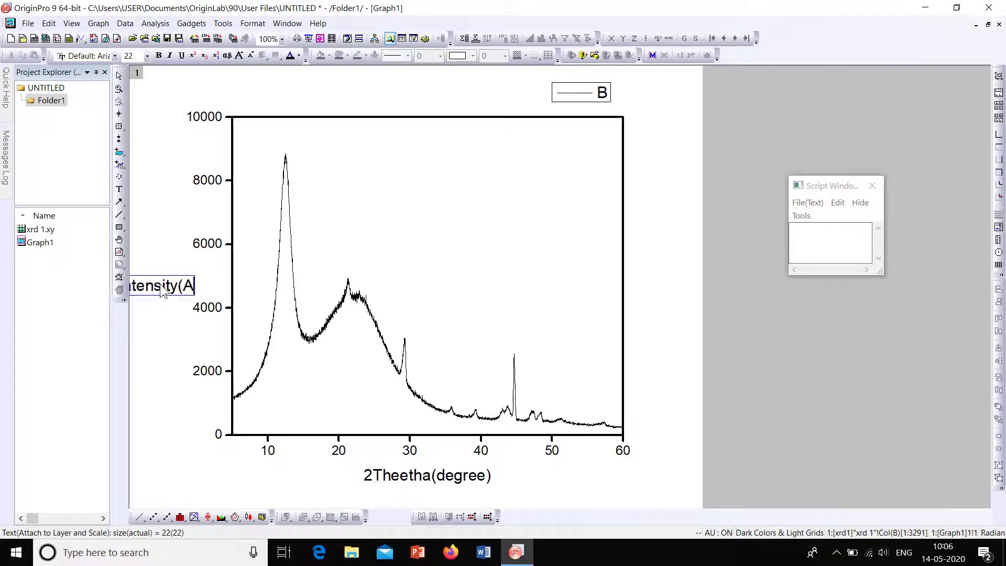
{"action": "type", "text": ".U)"}
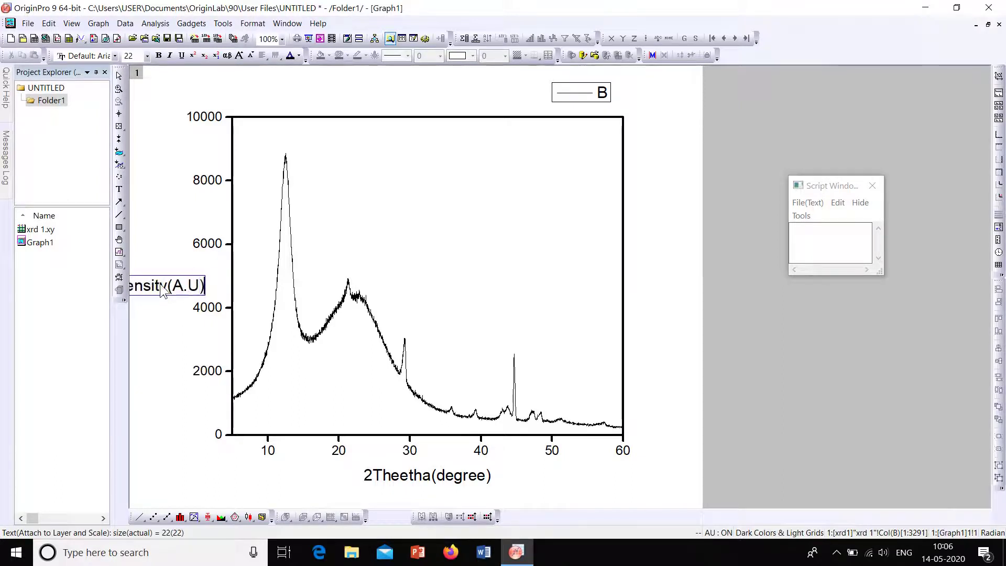
{"action": "left_click", "coordinate": [166, 328]}
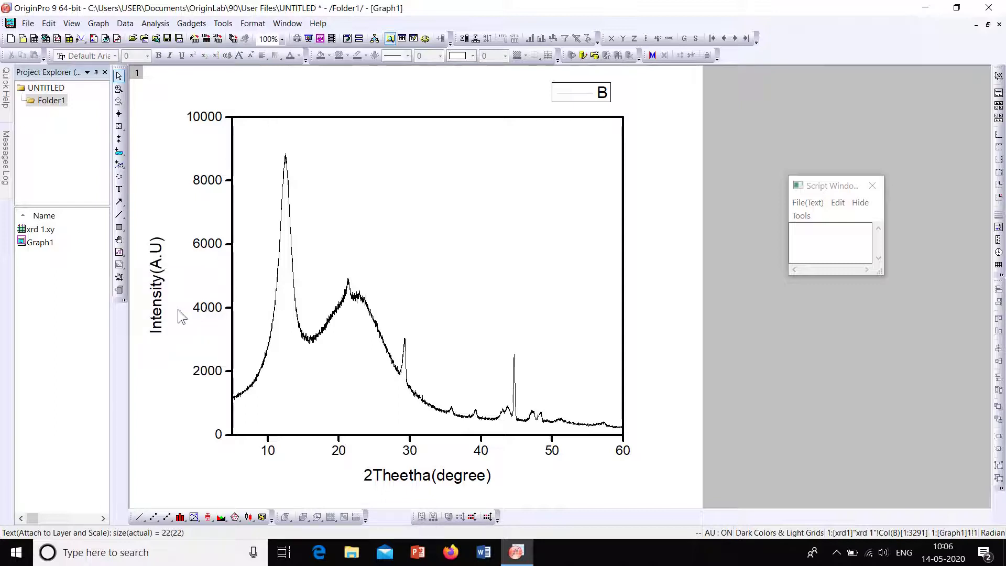
{"action": "left_click", "coordinate": [413, 456]}
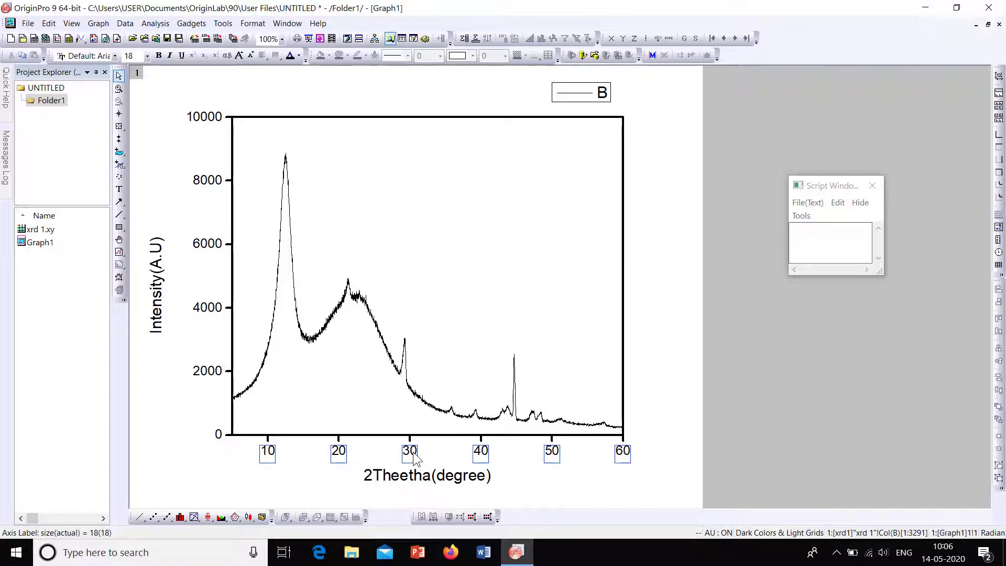
Make the X tick labels bold size 26 and Y tick labels bold size 24.
{"action": "left_click", "coordinate": [148, 56]}
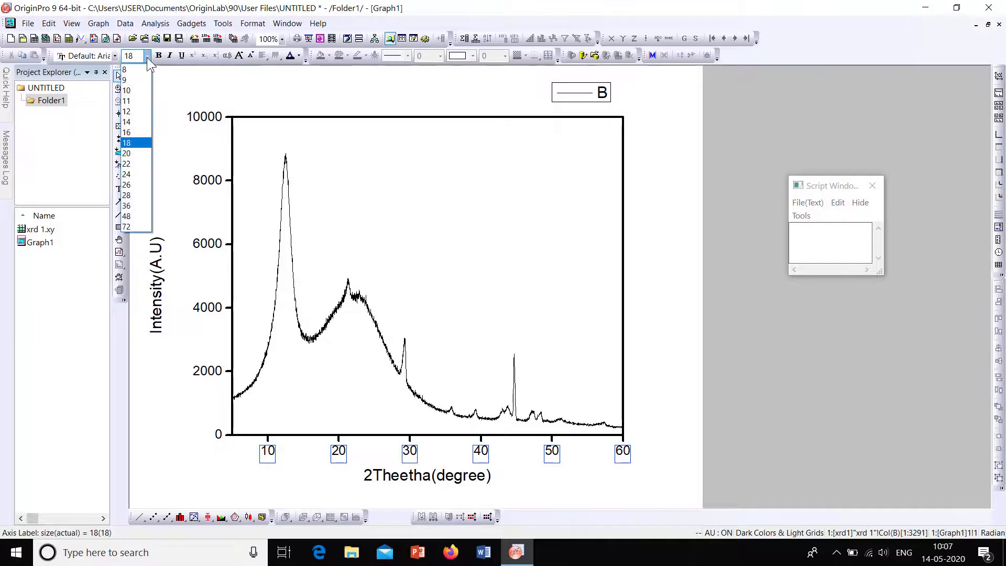
{"action": "left_click", "coordinate": [137, 185]}
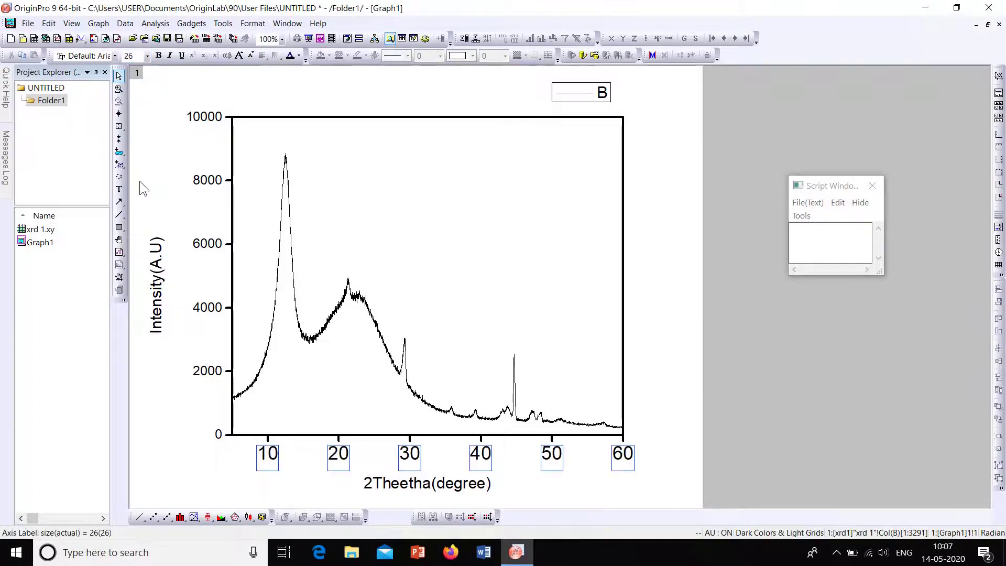
{"action": "left_click", "coordinate": [159, 56]}
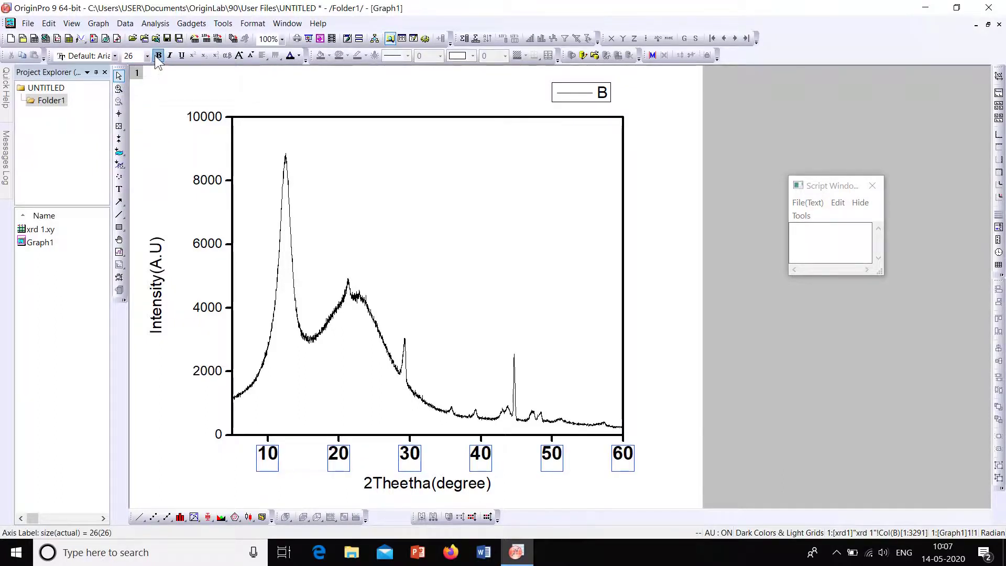
{"action": "left_click", "coordinate": [208, 248]}
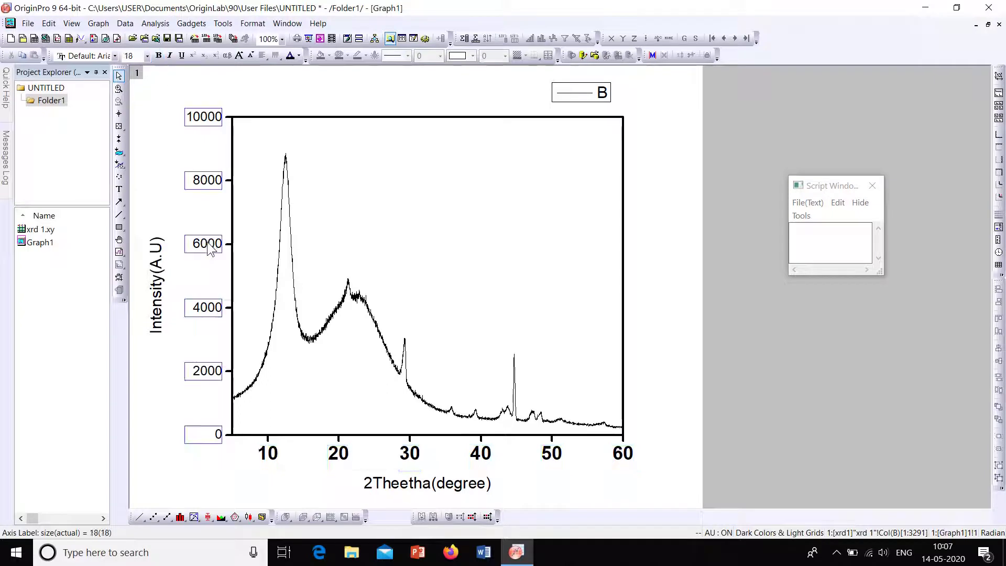
{"action": "left_click", "coordinate": [147, 56]}
{"action": "left_click", "coordinate": [137, 176]}
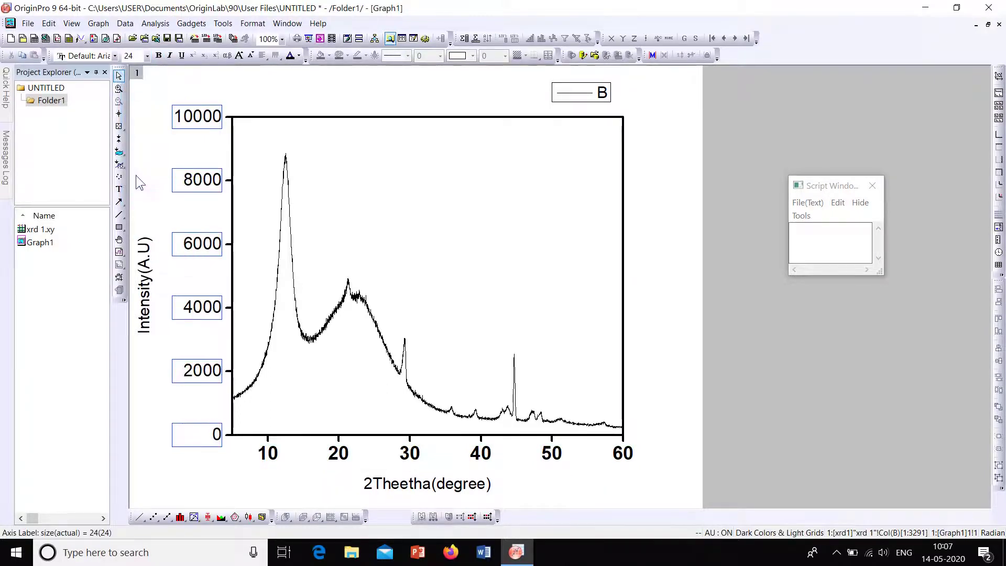
{"action": "left_click", "coordinate": [161, 54]}
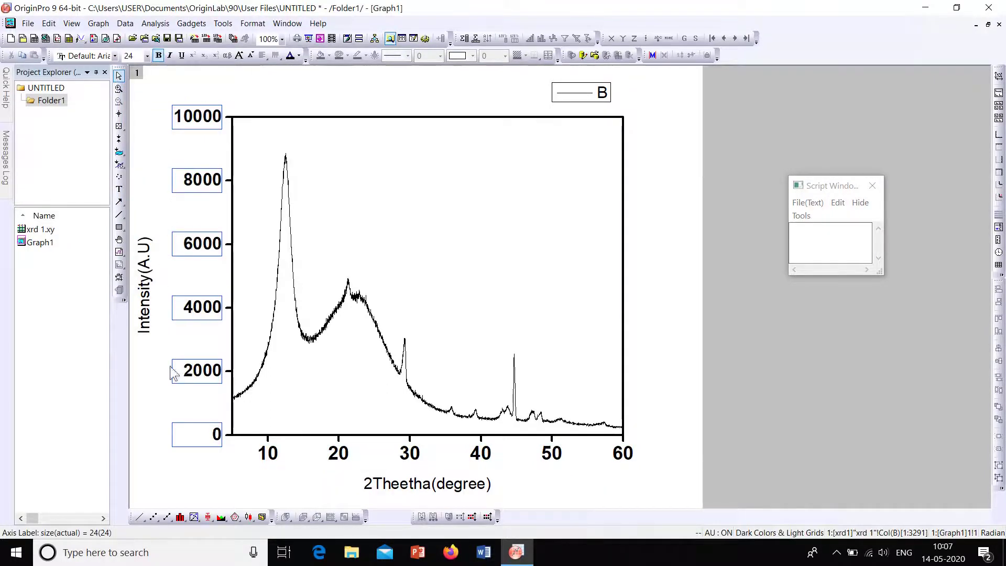
Make the 2Theetha(degree) axis title bold at size 28.
{"action": "left_click", "coordinate": [368, 485]}
{"action": "double_click", "coordinate": [368, 485]}
{"action": "left_click_drag", "start_coordinate": [366, 484], "coordinate": [496, 497]}
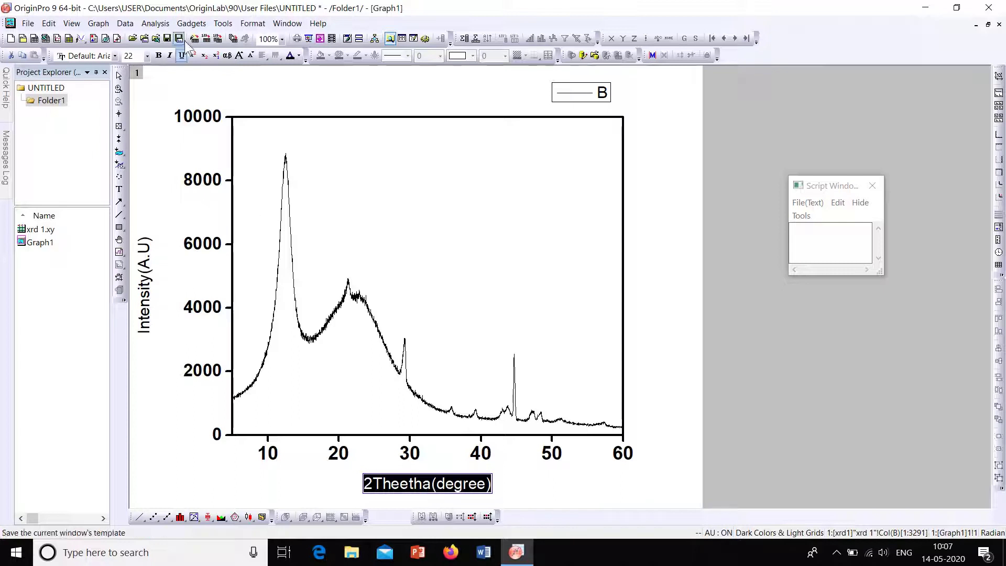
{"action": "left_click", "coordinate": [147, 56]}
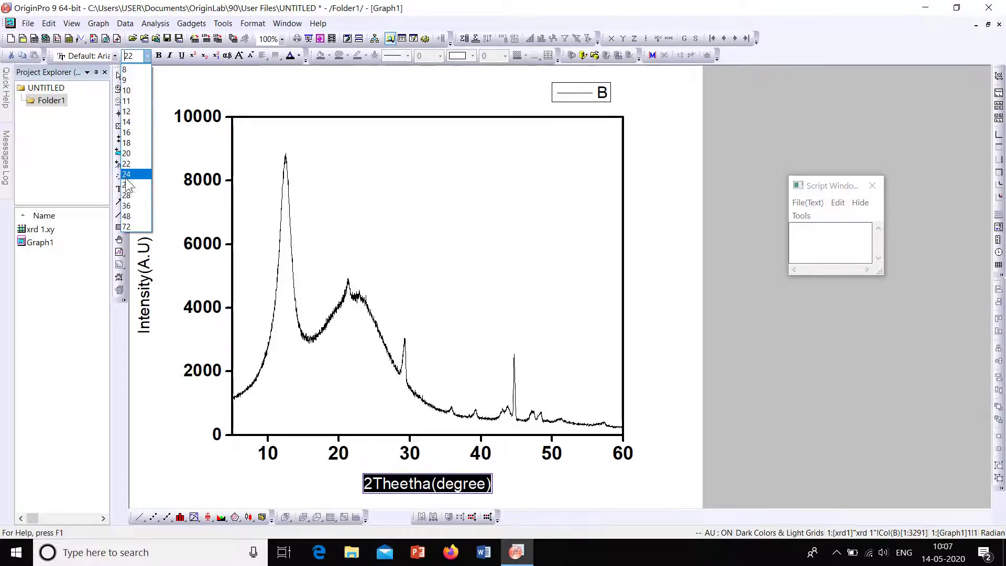
{"action": "left_click", "coordinate": [127, 195]}
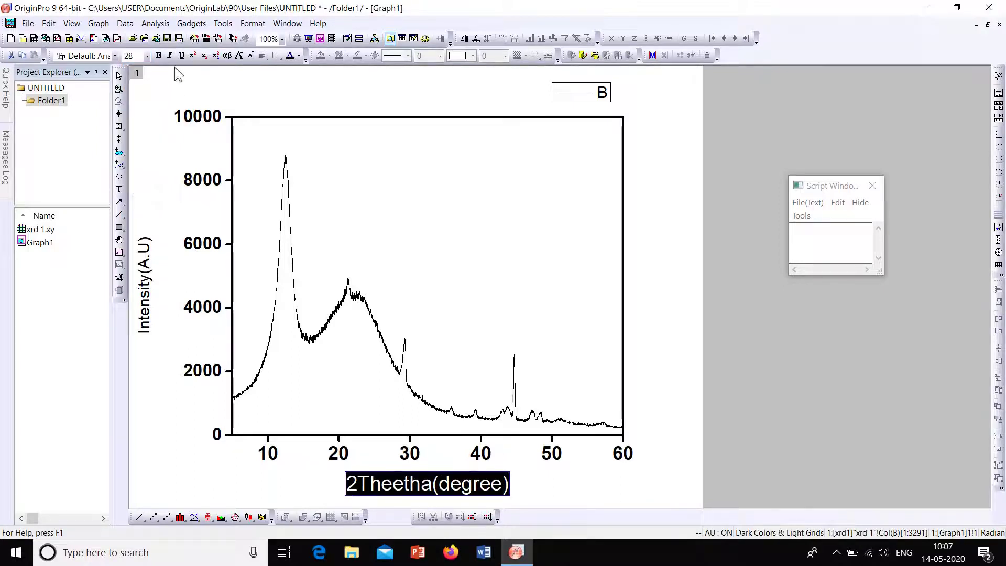
{"action": "left_click", "coordinate": [159, 56]}
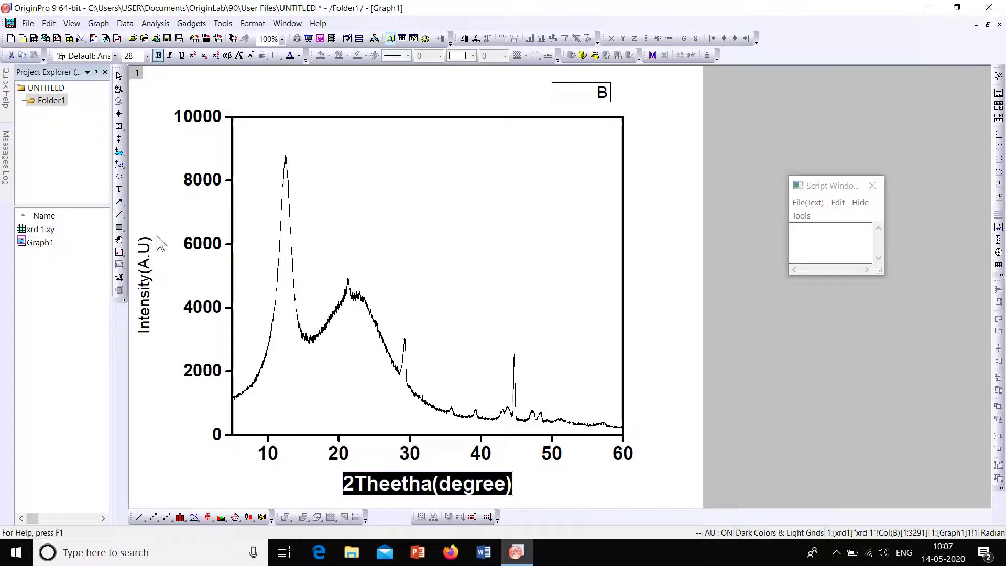
Make the Intensity(A.U) title bold at size 28 and move it closer to the axis.
{"action": "double_click", "coordinate": [147, 292]}
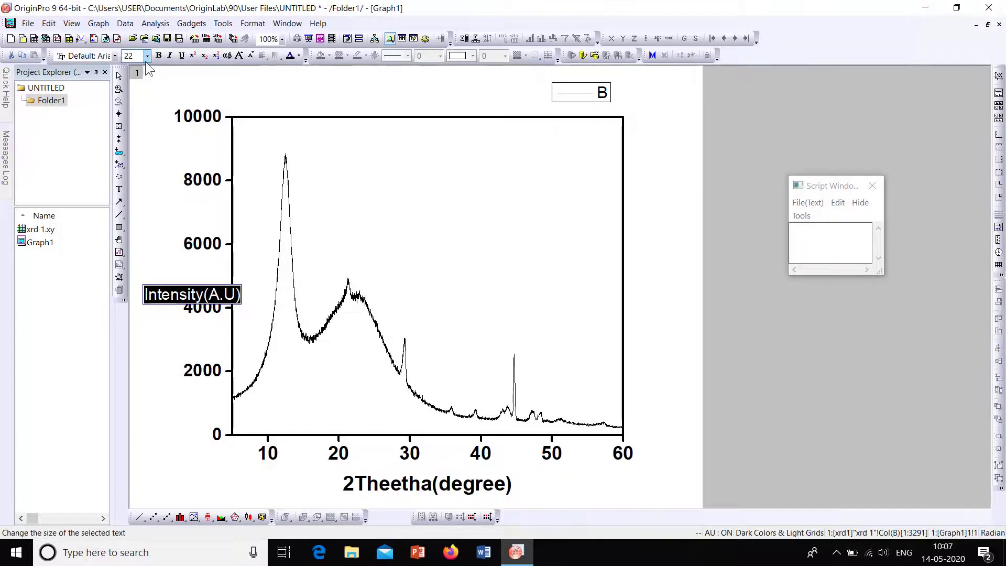
{"action": "left_click", "coordinate": [147, 56]}
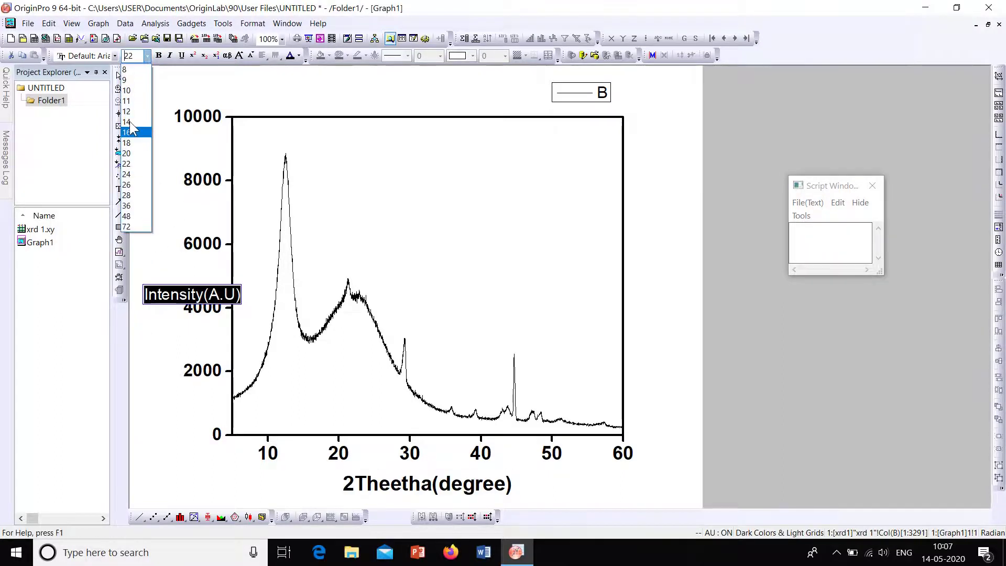
{"action": "left_click", "coordinate": [135, 191]}
{"action": "left_click", "coordinate": [158, 55]}
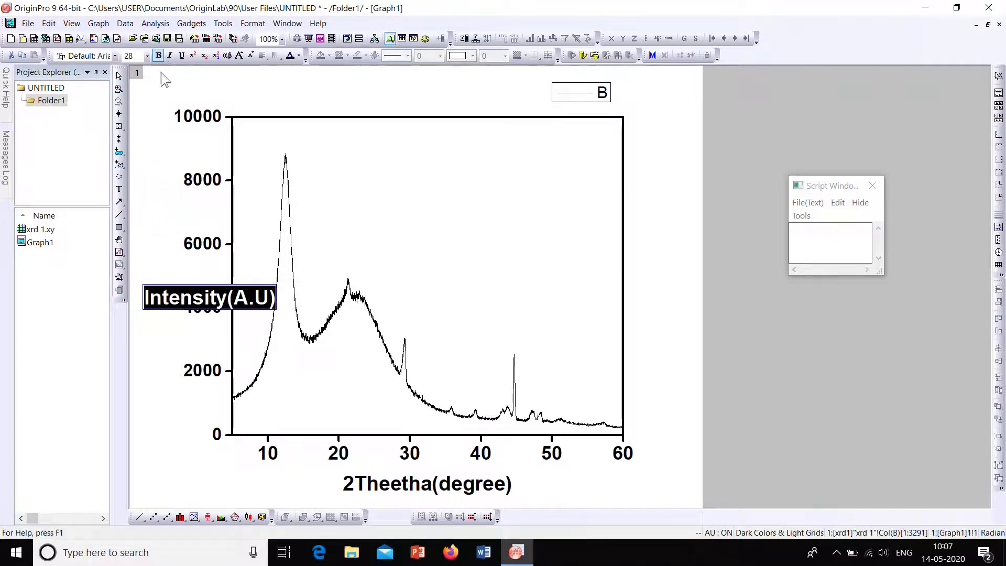
{"action": "left_click", "coordinate": [167, 122]}
{"action": "left_click", "coordinate": [149, 272]}
{"action": "left_click_drag", "start_coordinate": [149, 273], "coordinate": [163, 267]}
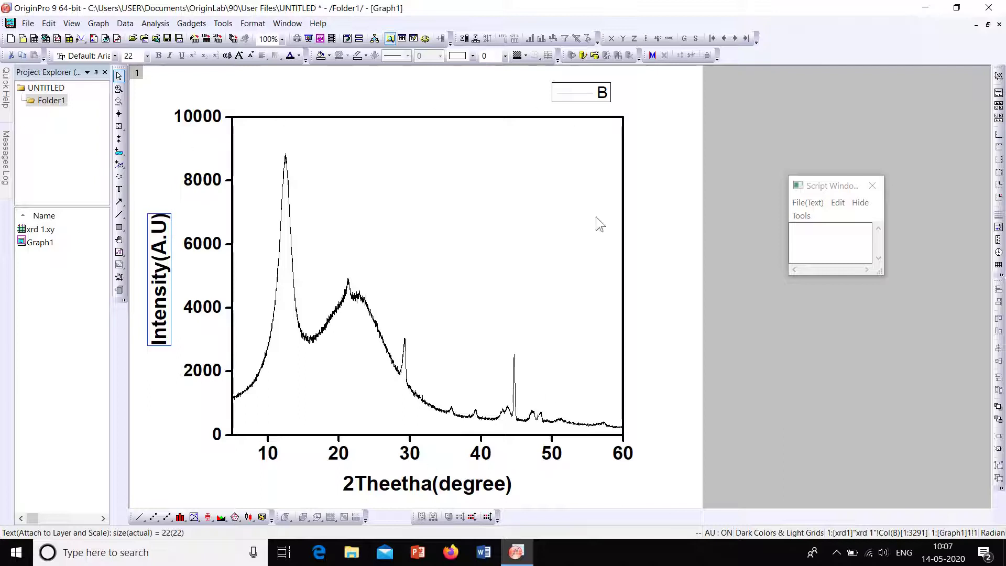
Open Plot Details for the XRD curve and set its line width to 3.
{"action": "double_click", "coordinate": [367, 306]}
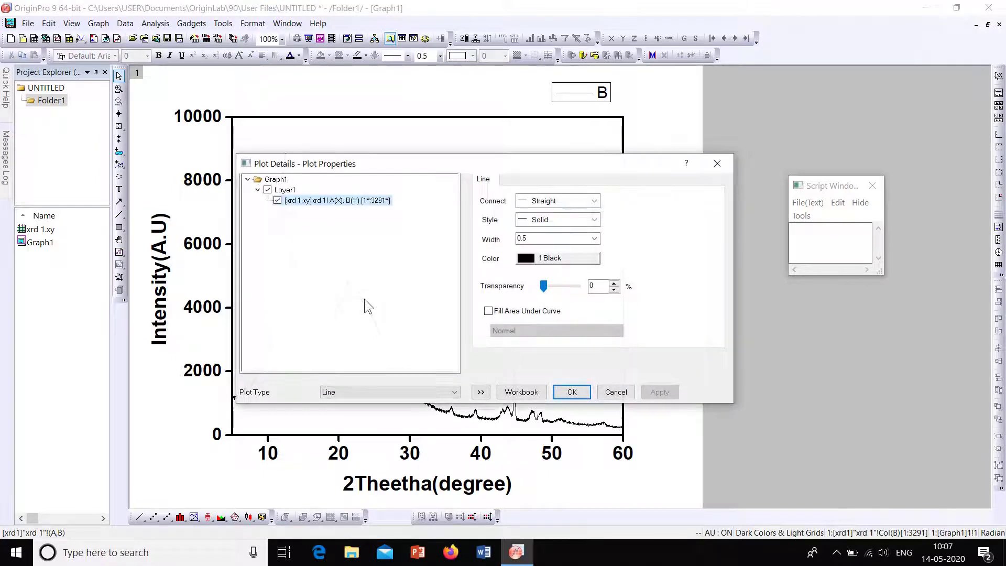
{"action": "left_click_drag", "start_coordinate": [493, 162], "coordinate": [736, 82]}
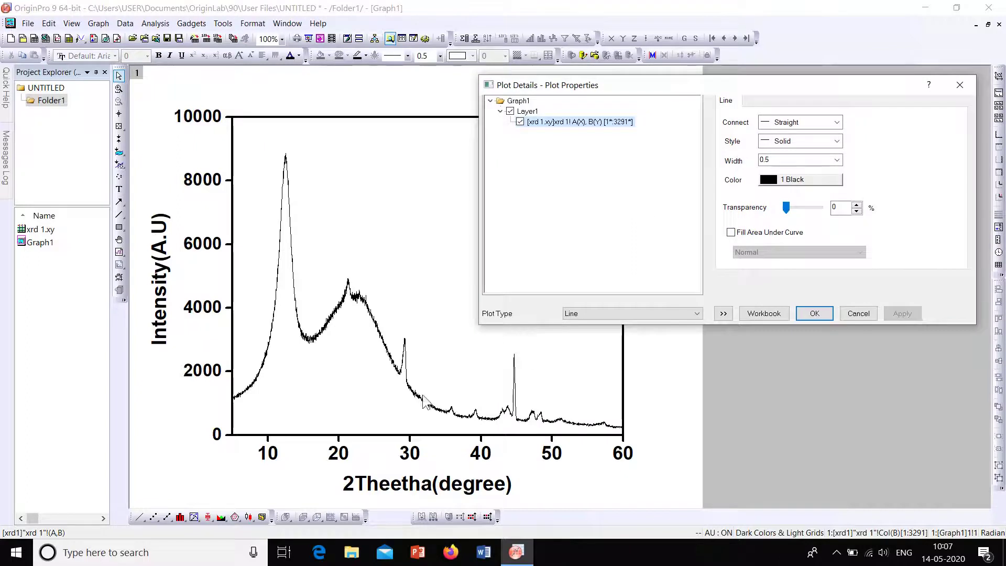
{"action": "left_click", "coordinate": [837, 160]}
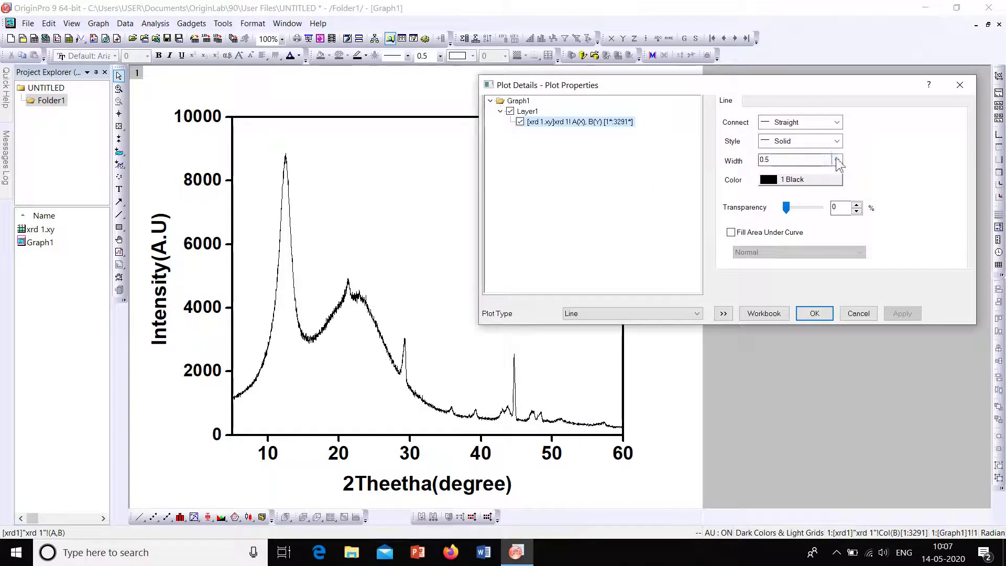
{"action": "left_click", "coordinate": [805, 212]}
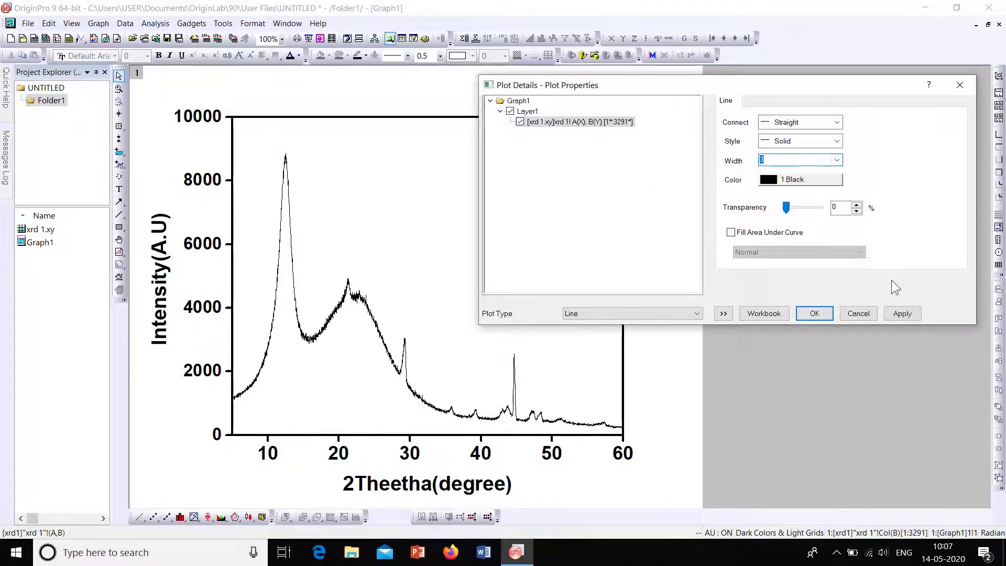
{"action": "left_click", "coordinate": [902, 314]}
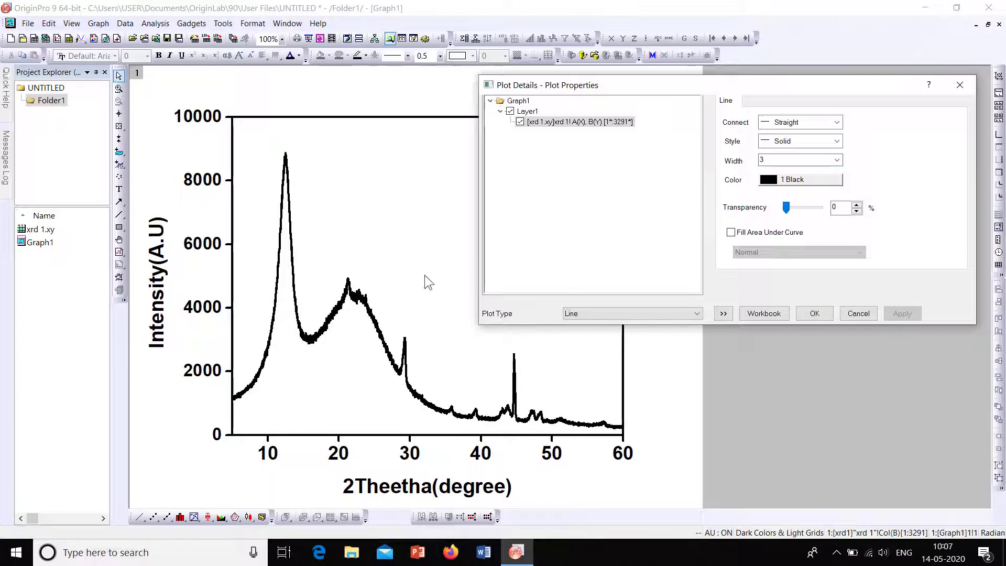
Try red and then blue as the curve colour, finally applying custom black.
{"action": "left_click", "coordinate": [816, 181]}
{"action": "mouse_move", "coordinate": [832, 194]}
{"action": "left_click", "coordinate": [869, 202]}
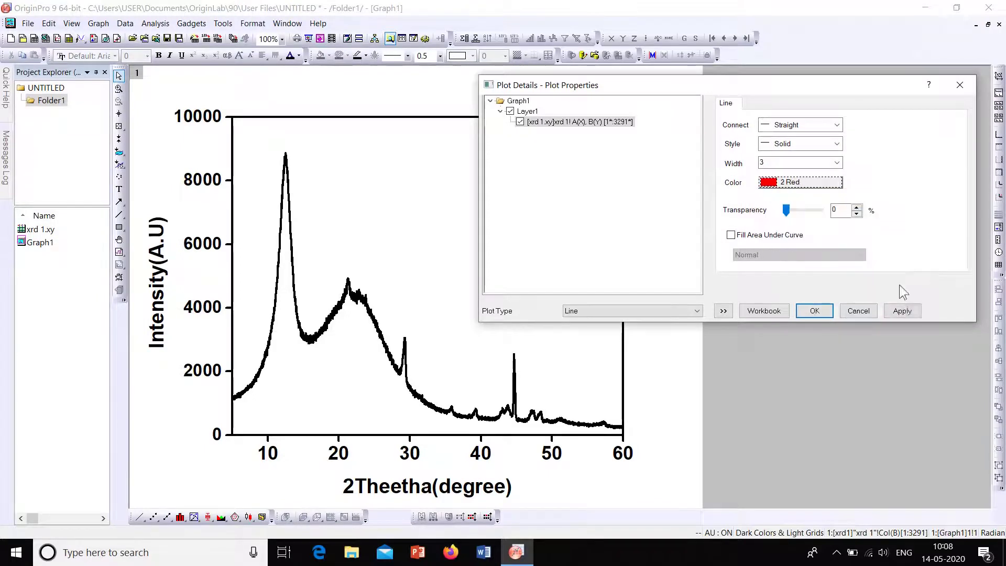
{"action": "left_click", "coordinate": [905, 311]}
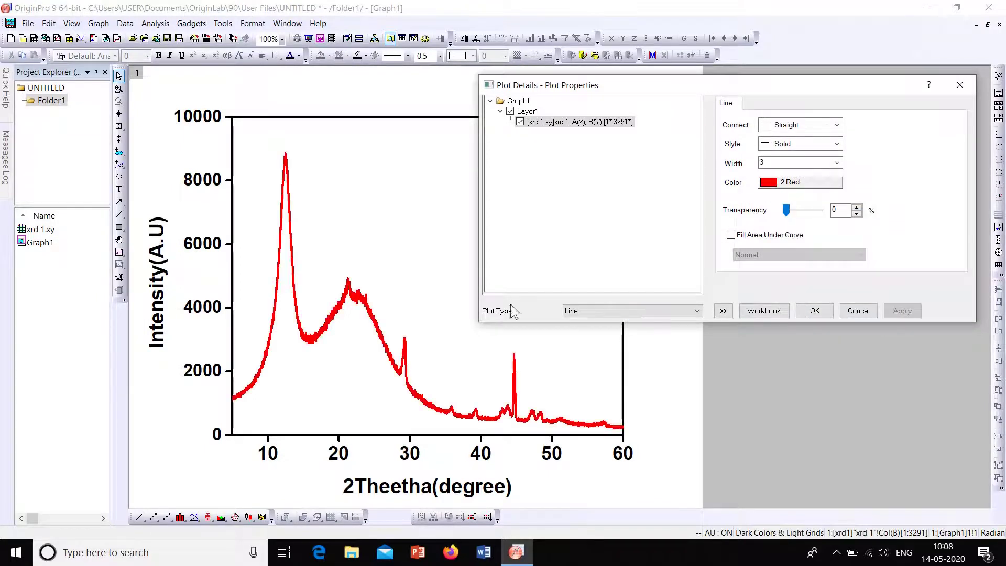
{"action": "left_click", "coordinate": [818, 184]}
{"action": "mouse_move", "coordinate": [820, 196]}
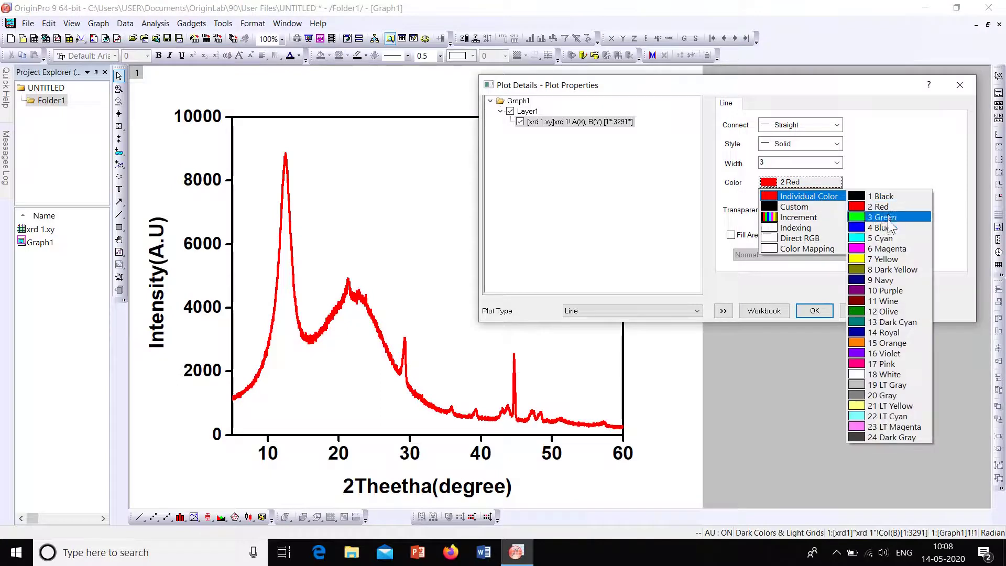
{"action": "left_click", "coordinate": [886, 227]}
{"action": "left_click", "coordinate": [903, 311]}
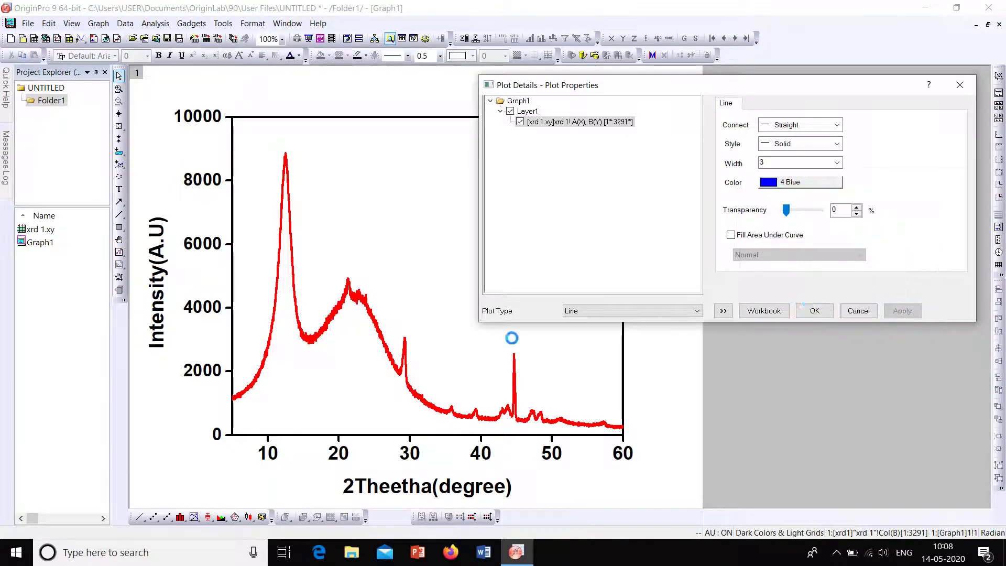
{"action": "left_click", "coordinate": [836, 181]}
{"action": "left_click", "coordinate": [823, 206]}
{"action": "left_click", "coordinate": [903, 311]}
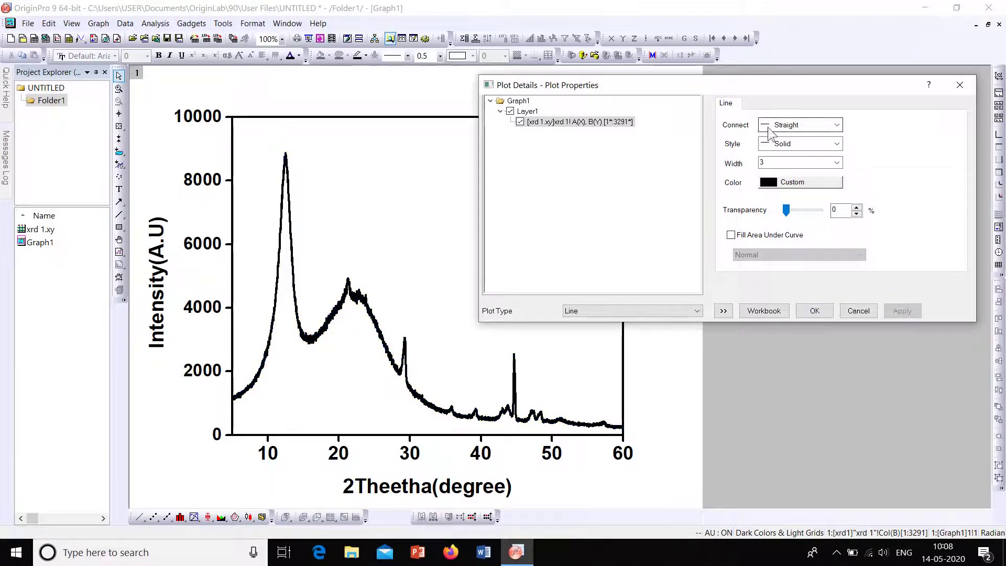
Try dashed, dotted and Short Dot line styles on the XRD curve.
{"action": "left_click", "coordinate": [837, 143]}
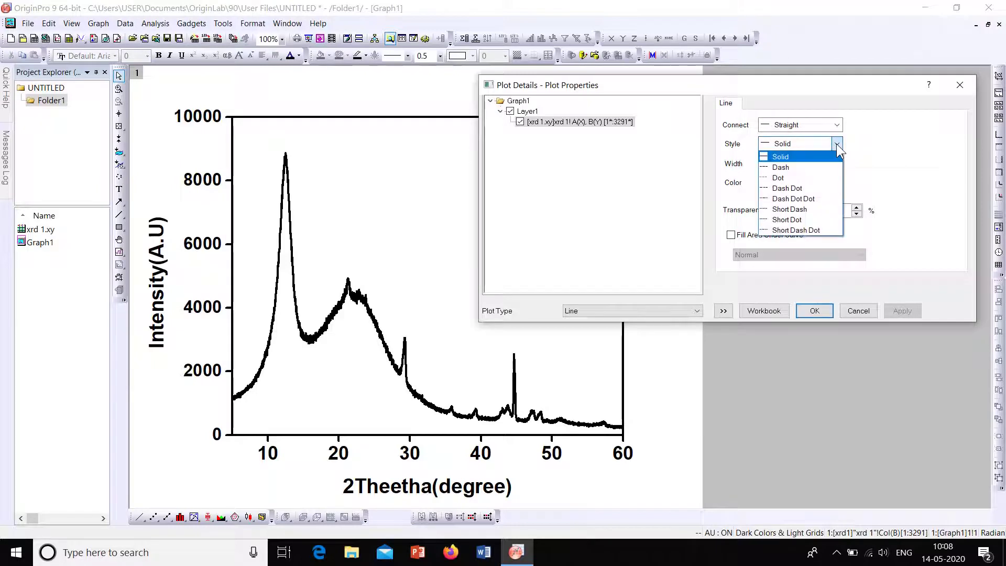
{"action": "left_click", "coordinate": [789, 167]}
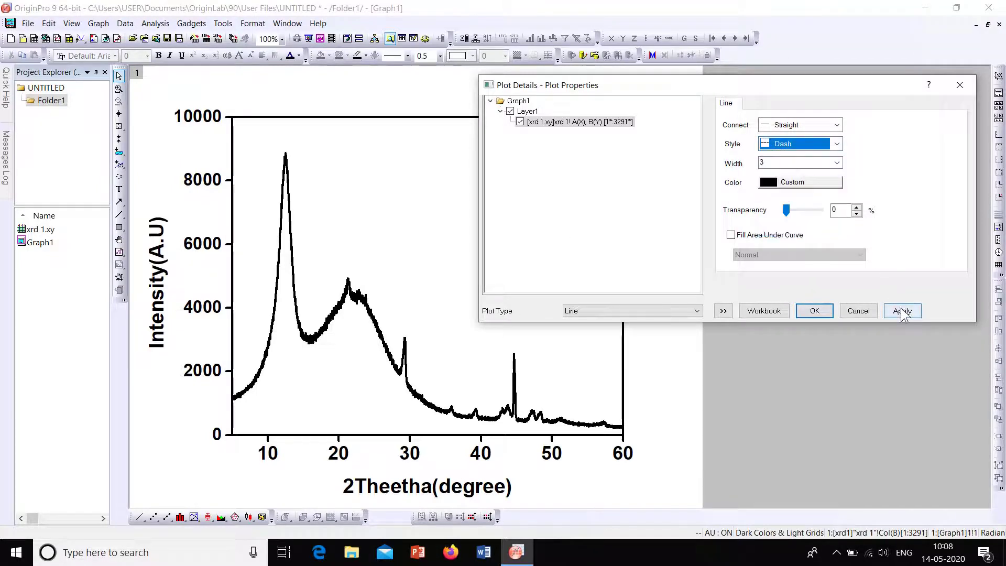
{"action": "left_click", "coordinate": [902, 311]}
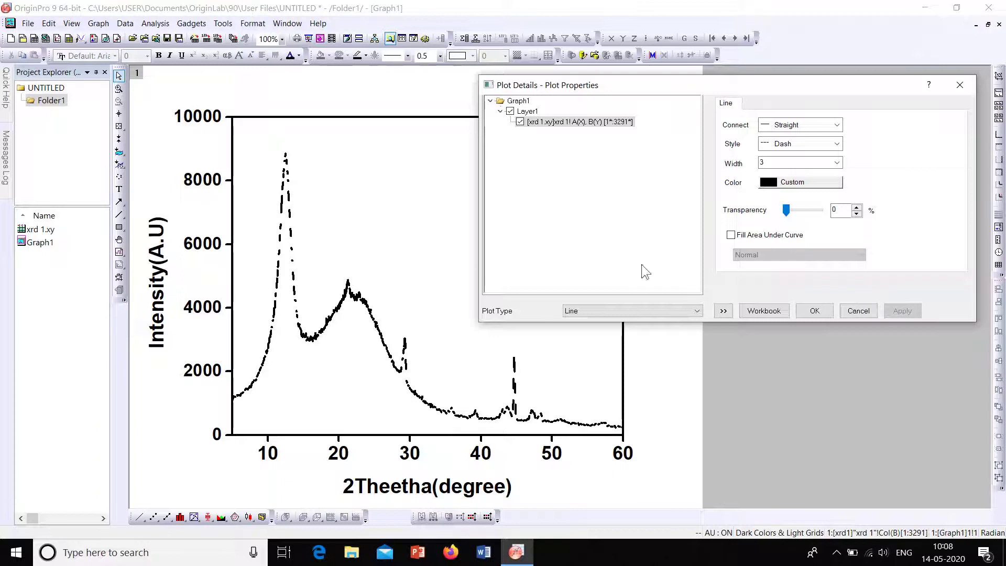
{"action": "left_click", "coordinate": [832, 143]}
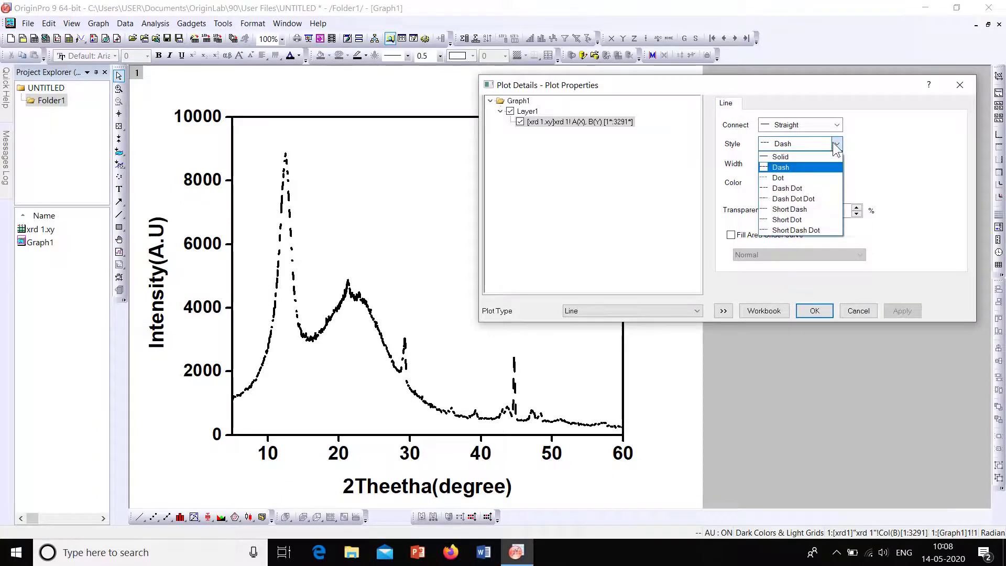
{"action": "left_click", "coordinate": [819, 178]}
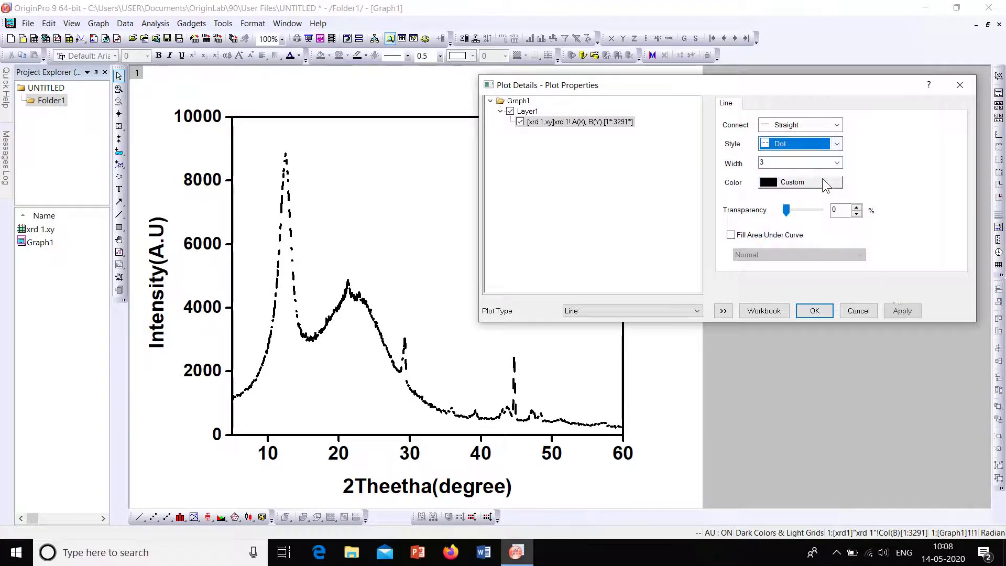
{"action": "left_click", "coordinate": [907, 310]}
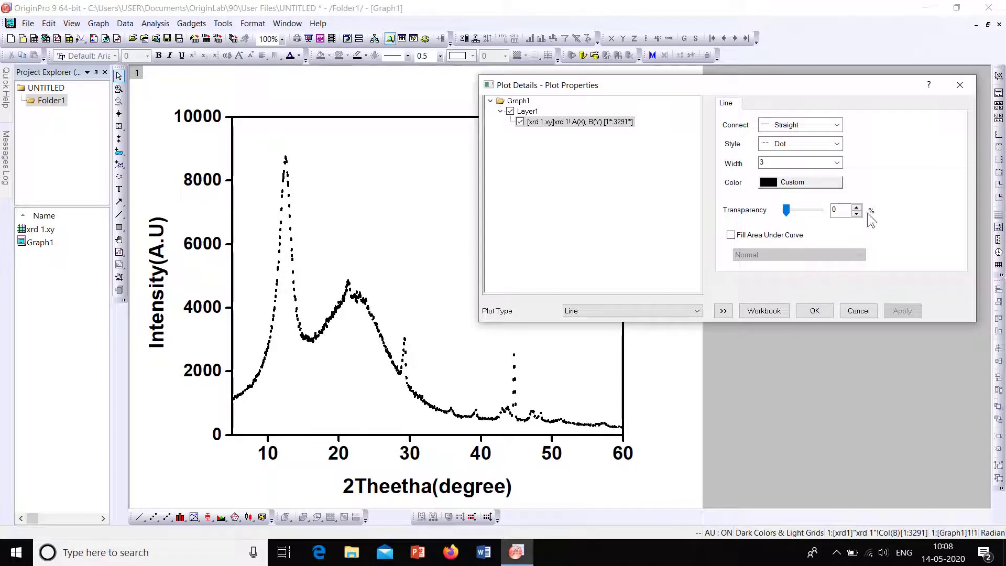
{"action": "left_click", "coordinate": [835, 143]}
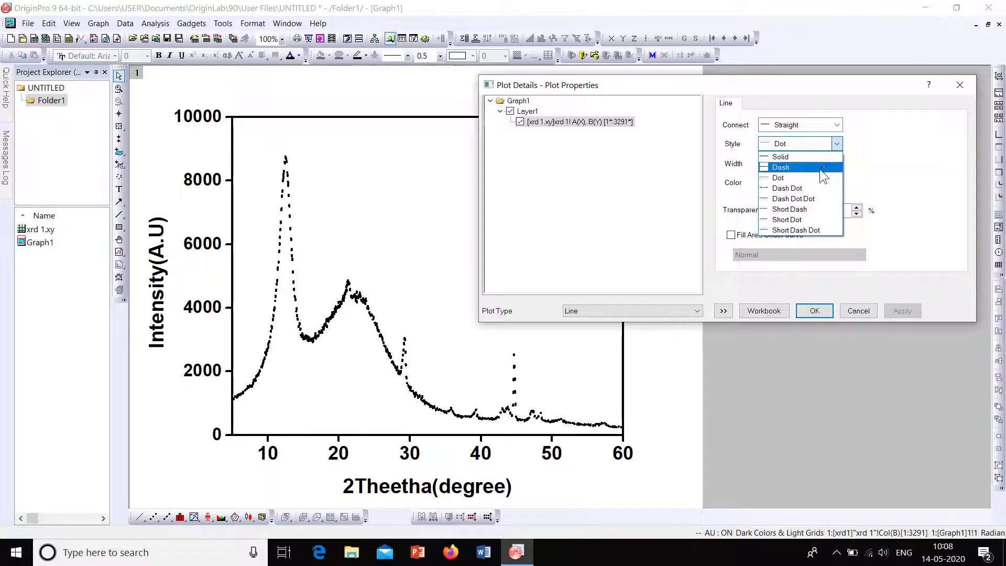
{"action": "left_click", "coordinate": [810, 220]}
{"action": "left_click", "coordinate": [903, 311]}
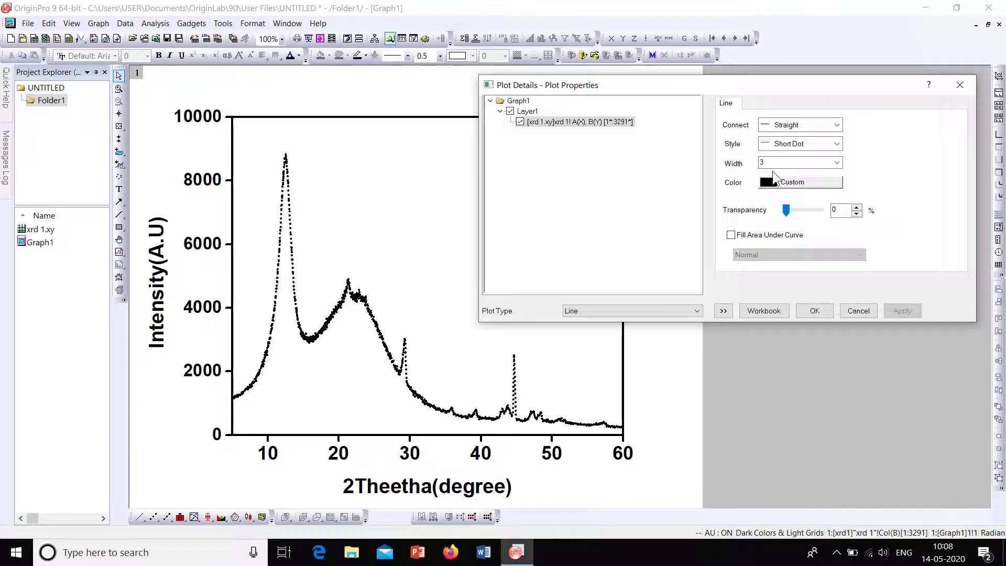
Apply the Solid line style and close Plot Details.
{"action": "left_click", "coordinate": [837, 144]}
{"action": "left_click", "coordinate": [812, 158]}
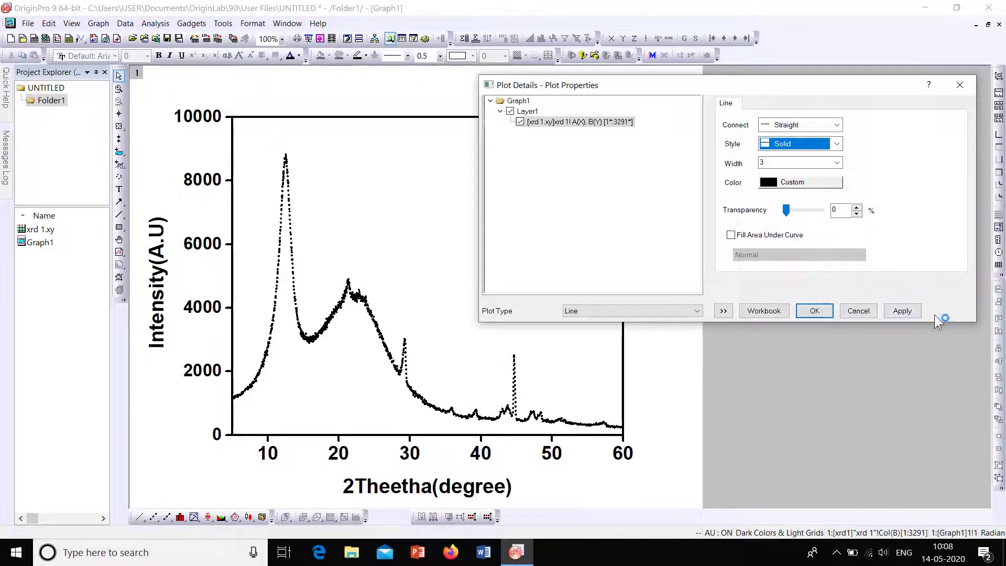
{"action": "left_click", "coordinate": [901, 311]}
{"action": "left_click", "coordinate": [813, 312]}
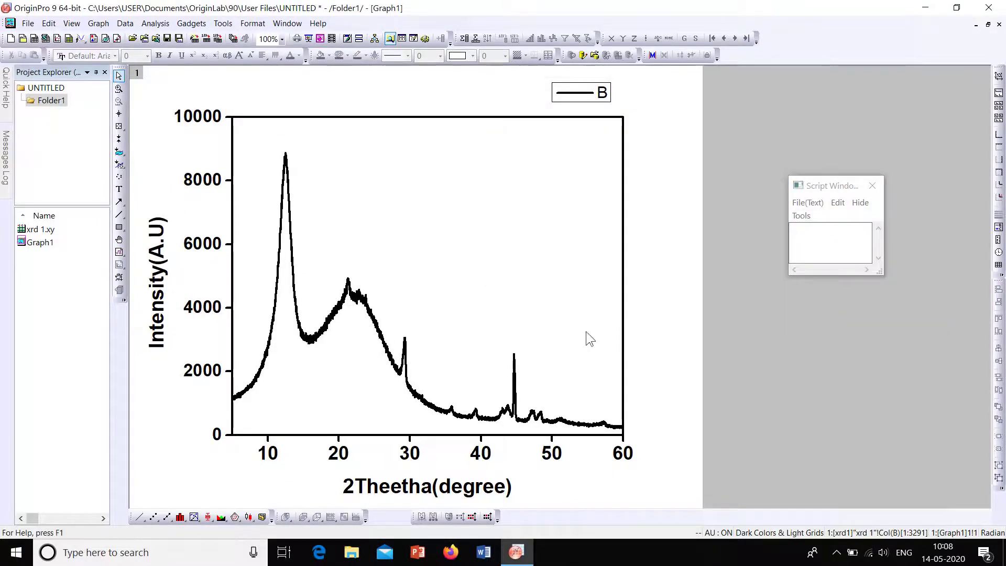
Drag the legend into the plot's top-right and replace its %(1) text with XRD1.
{"action": "left_click", "coordinate": [603, 94]}
{"action": "left_click_drag", "start_coordinate": [602, 93], "coordinate": [569, 151]}
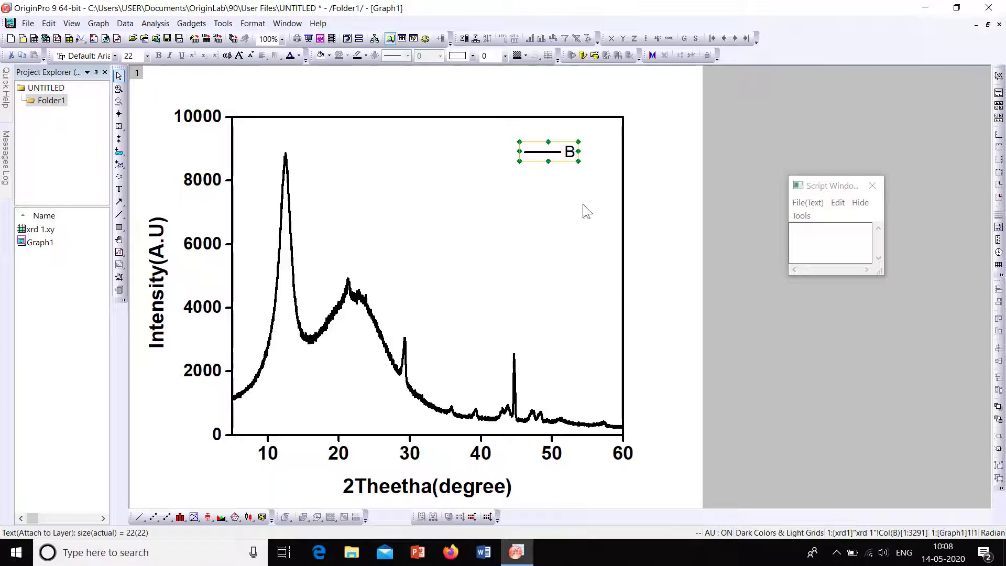
{"action": "double_click", "coordinate": [570, 152]}
{"action": "left_click_drag", "start_coordinate": [566, 152], "coordinate": [603, 153]}
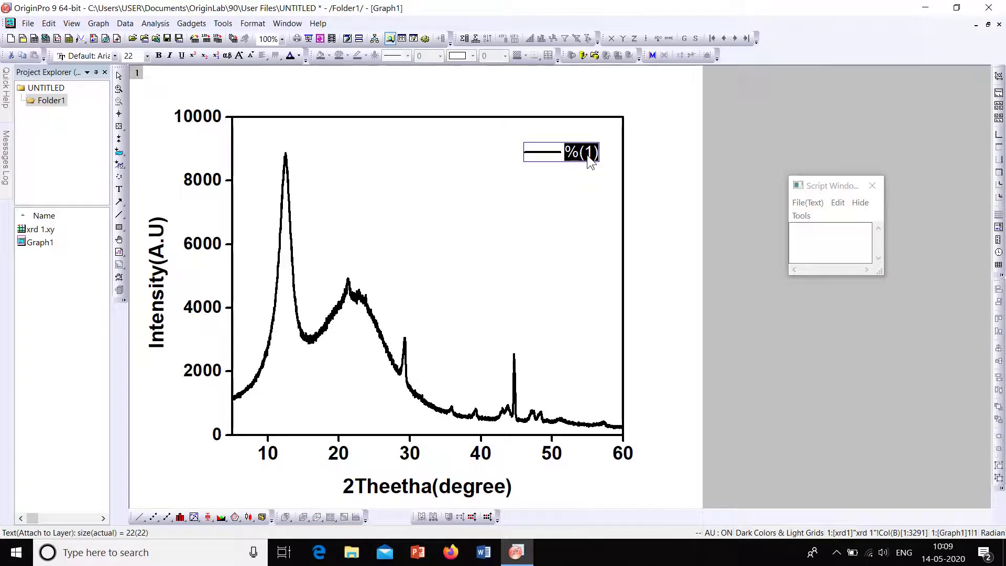
{"action": "type", "text": "XRD1"}
{"action": "left_click", "coordinate": [584, 179]}
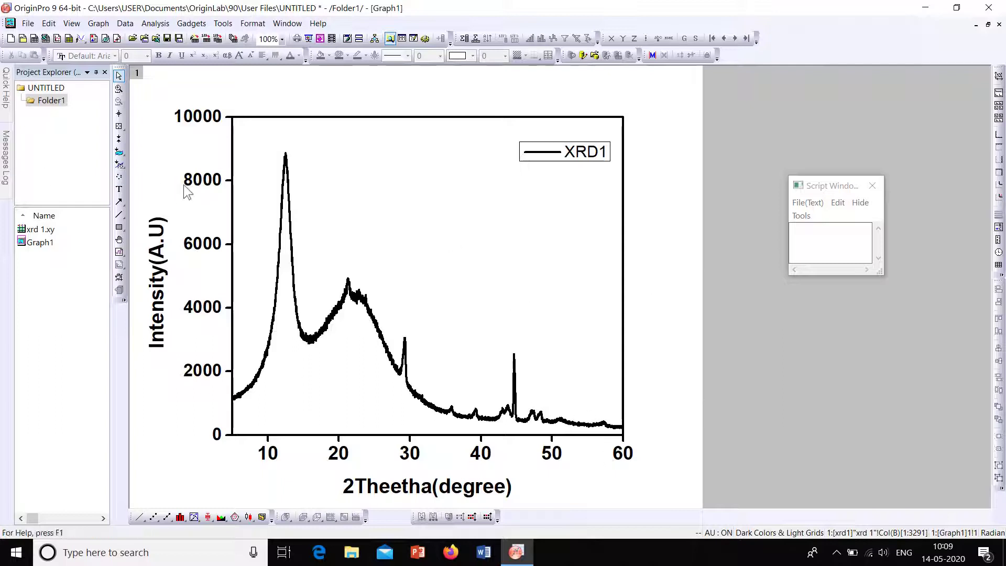
Save the graph as template XRD1 in UserDefined, replacing the default name LINE.
{"action": "left_click", "coordinate": [29, 23]}
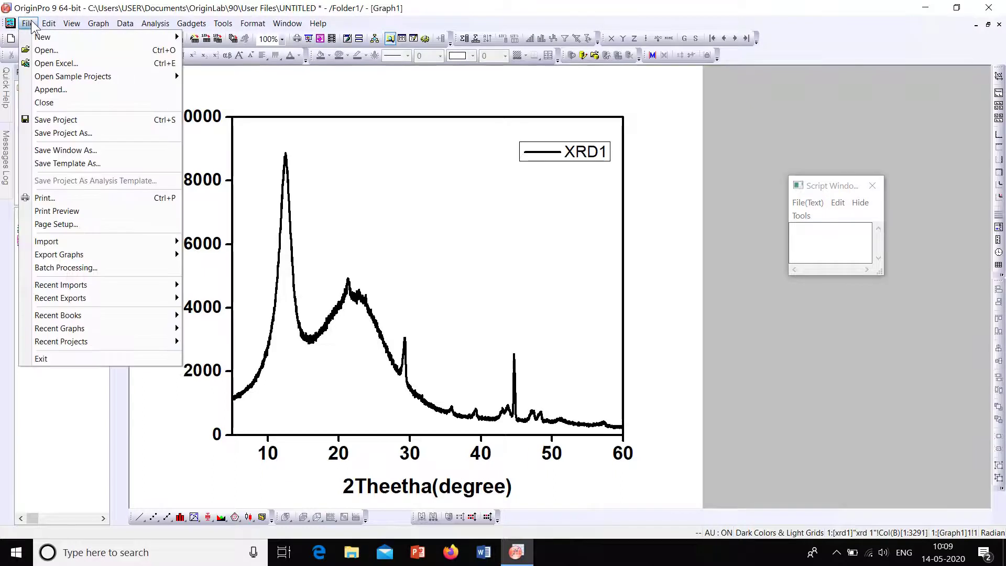
{"action": "key", "text": "Escape"}
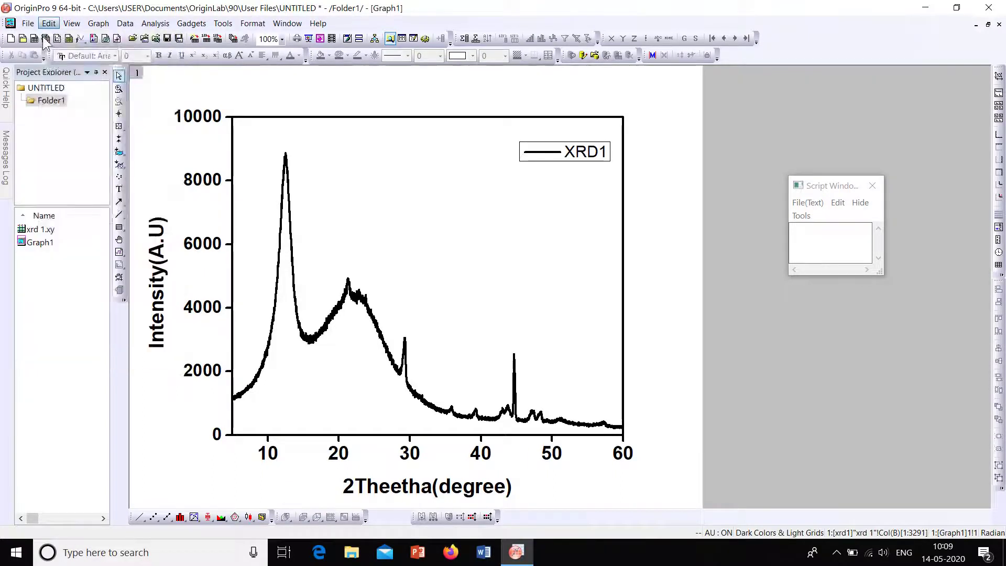
{"action": "left_click", "coordinate": [27, 24]}
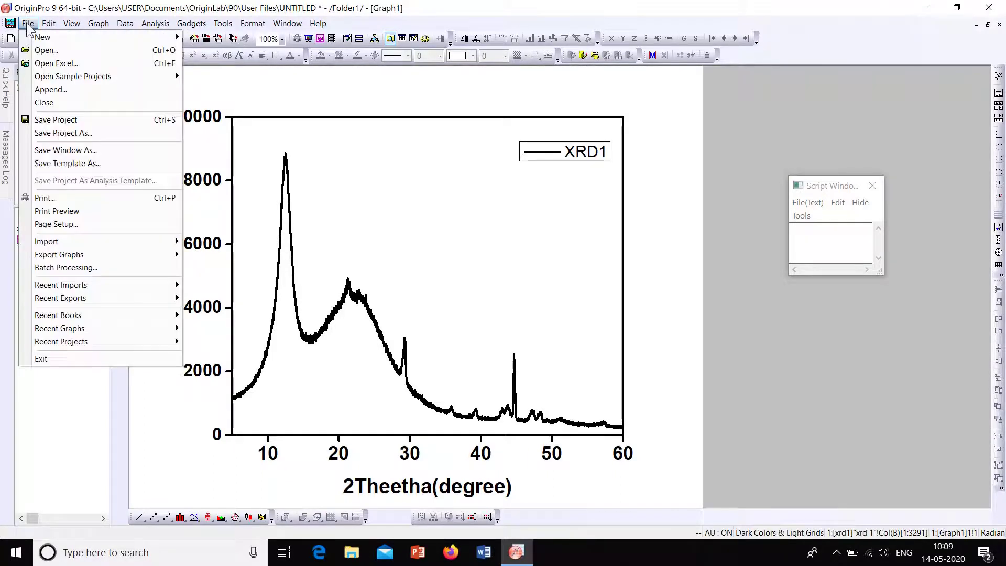
{"action": "left_click", "coordinate": [55, 163]}
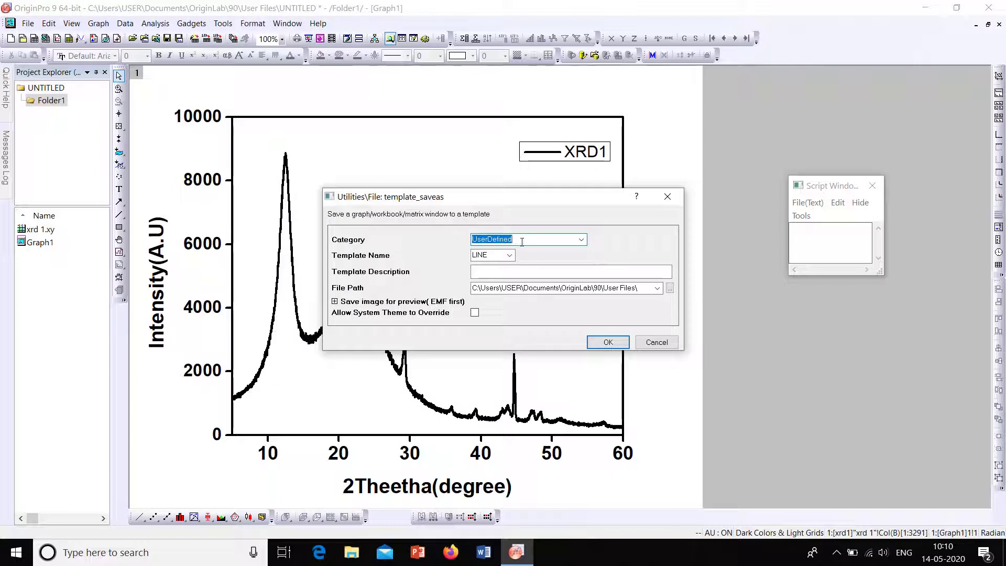
{"action": "left_click", "coordinate": [475, 255]}
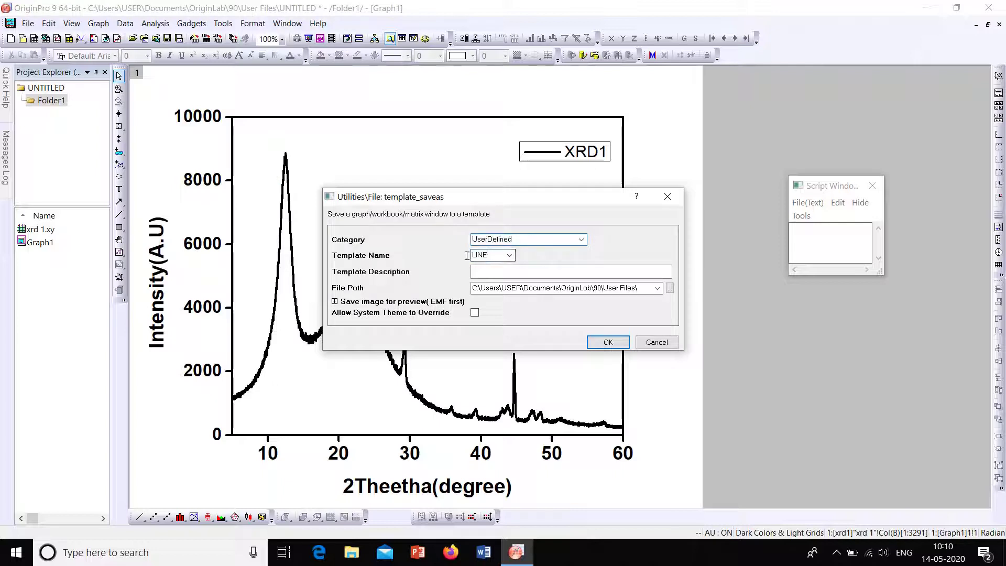
{"action": "double_click", "coordinate": [496, 255]}
{"action": "type", "text": "XRD1"}
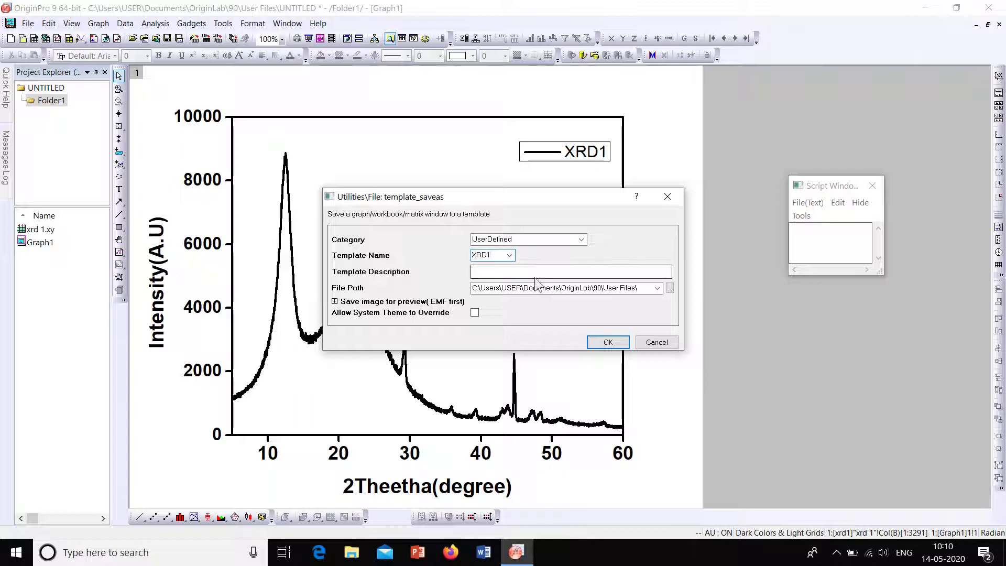
{"action": "left_click", "coordinate": [610, 343]}
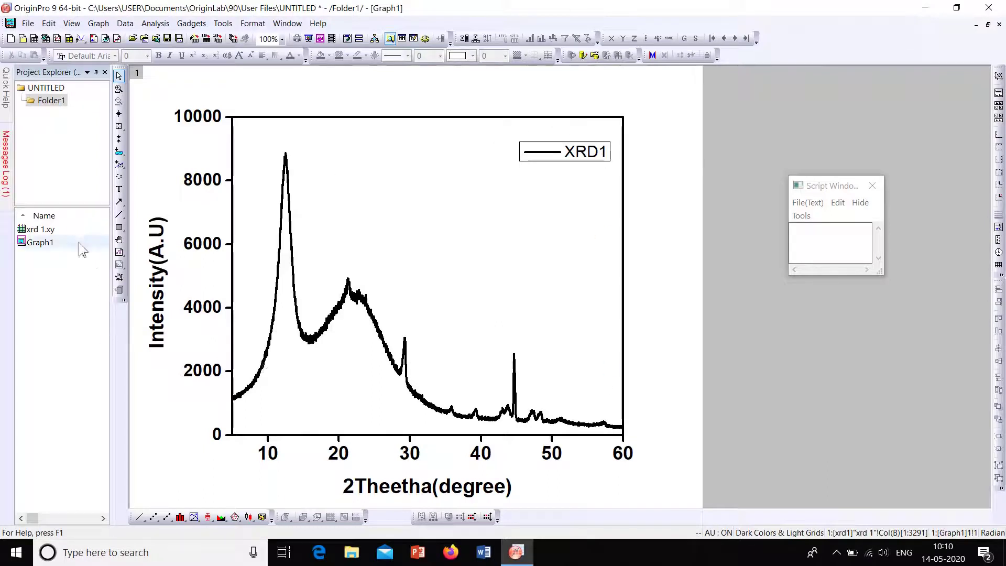
Delete Graph1 from the Project Explorer.
{"action": "right_click", "coordinate": [52, 244]}
{"action": "left_click", "coordinate": [86, 331]}
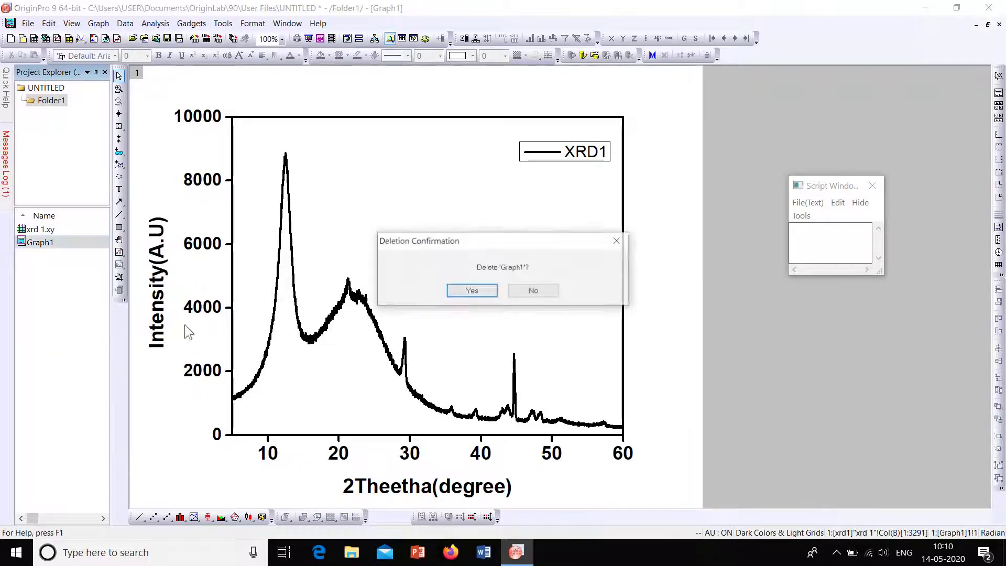
{"action": "left_click", "coordinate": [461, 290]}
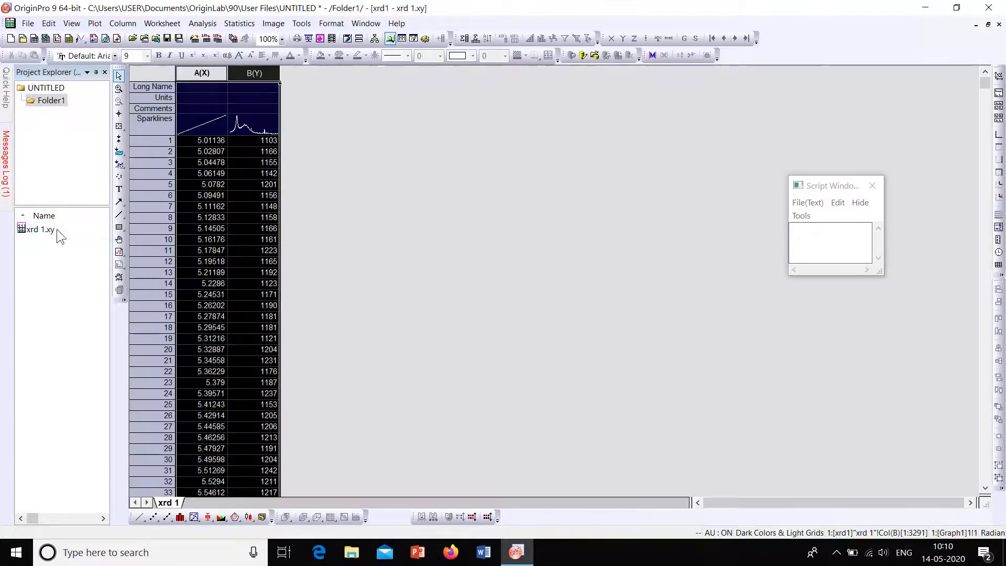
Plot columns A and B as a line graph, then delete that new graph.
{"action": "left_click", "coordinate": [395, 212]}
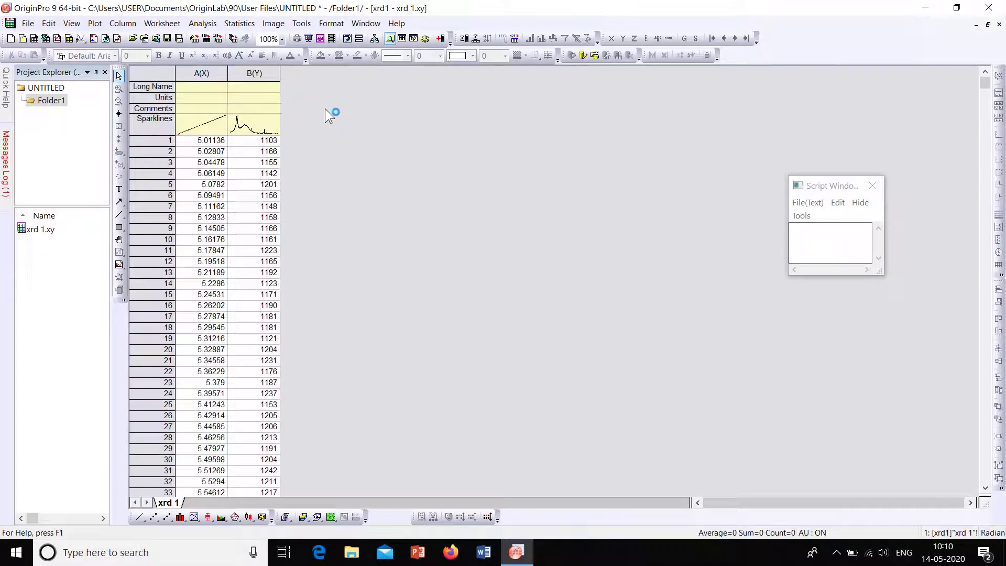
{"action": "left_click_drag", "start_coordinate": [203, 73], "coordinate": [240, 74]}
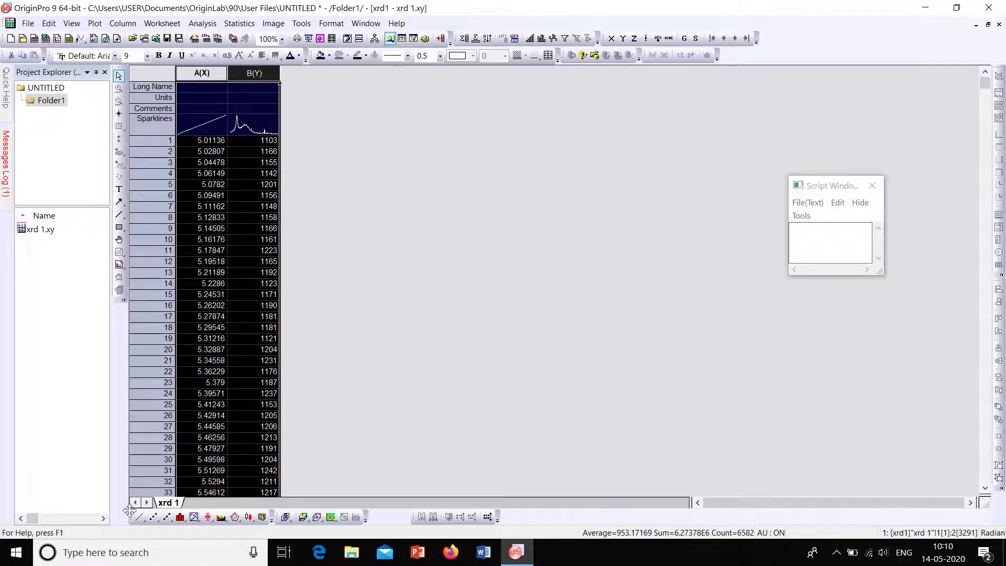
{"action": "left_click", "coordinate": [139, 517]}
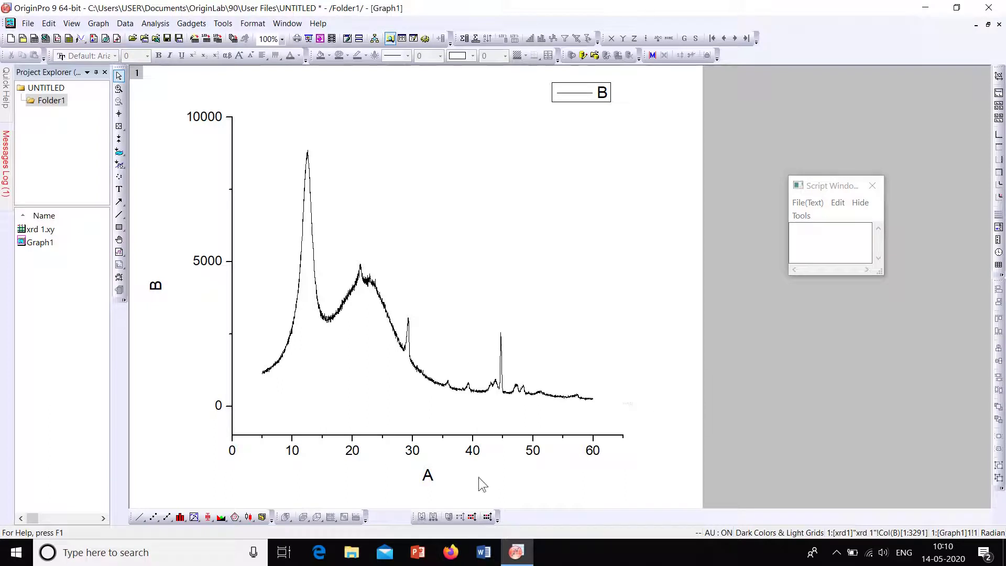
{"action": "left_click", "coordinate": [48, 244]}
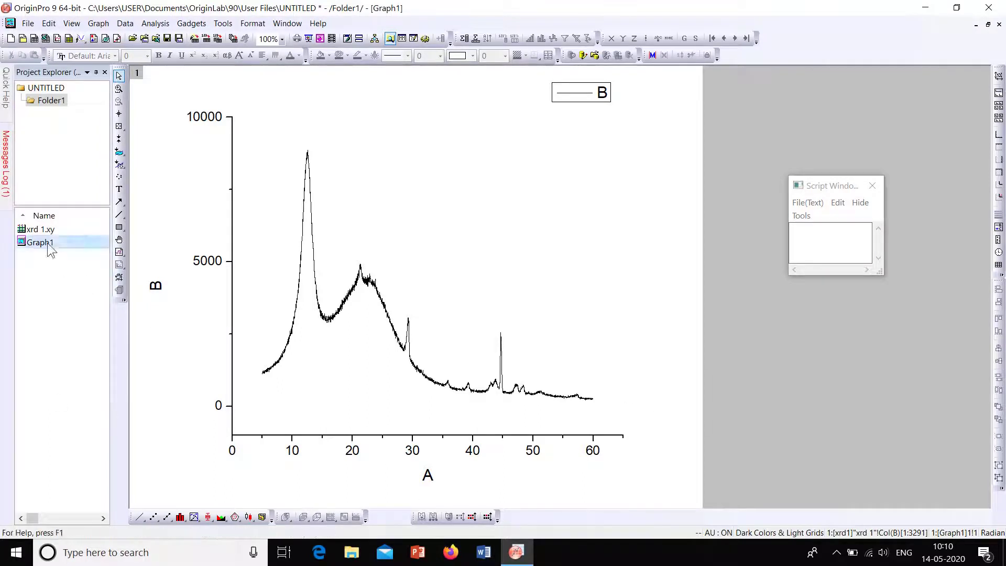
{"action": "right_click", "coordinate": [49, 249]}
{"action": "left_click", "coordinate": [84, 329]}
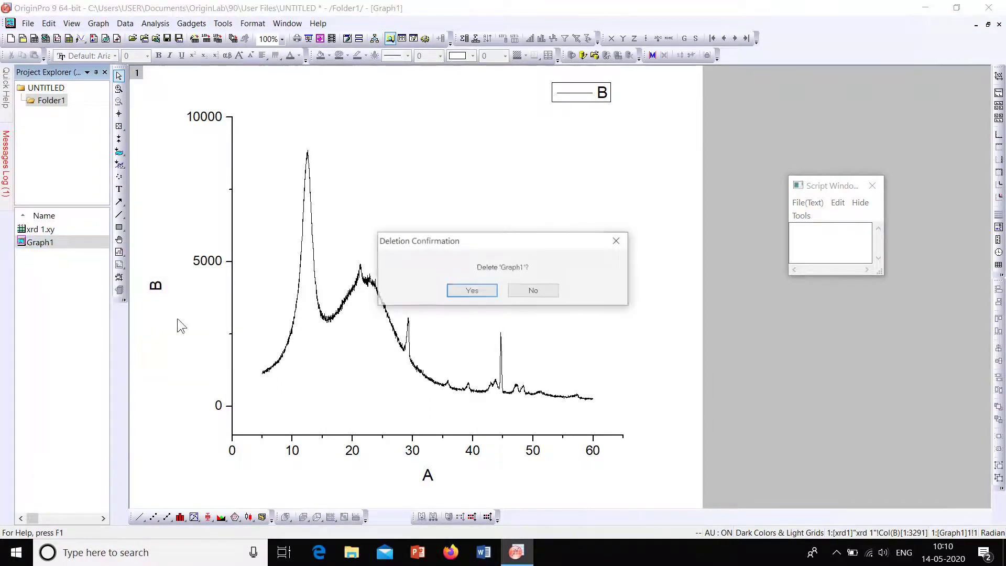
{"action": "left_click", "coordinate": [463, 293]}
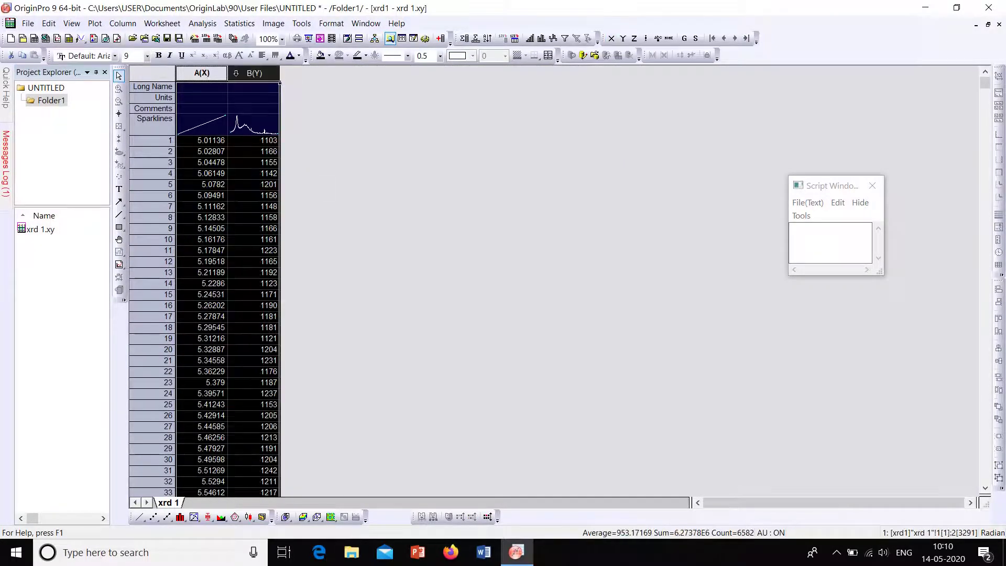
Plot the xrd 1 data using the XRD1 (User) template from the Template Library.
{"action": "left_click", "coordinate": [92, 23]}
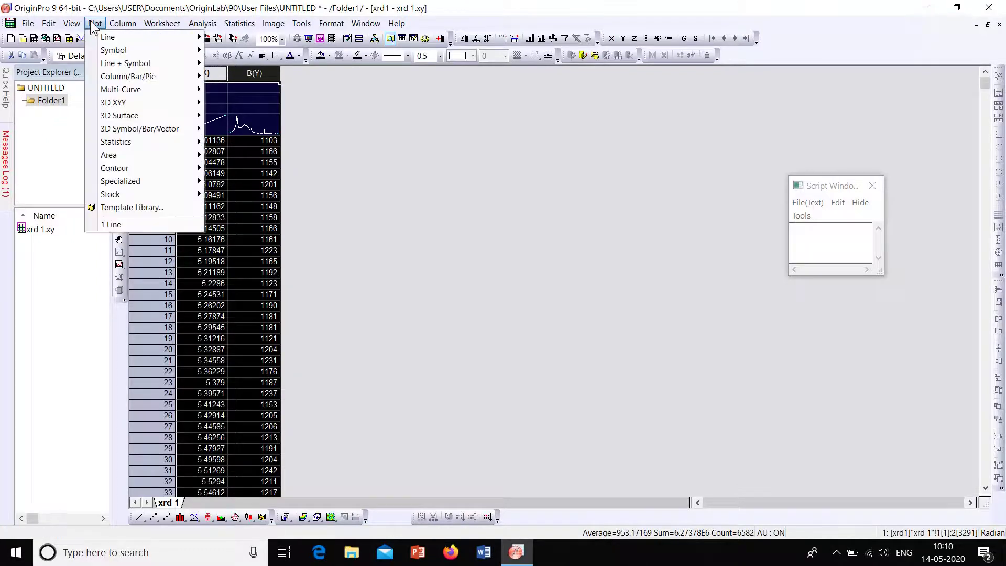
{"action": "left_click", "coordinate": [133, 209]}
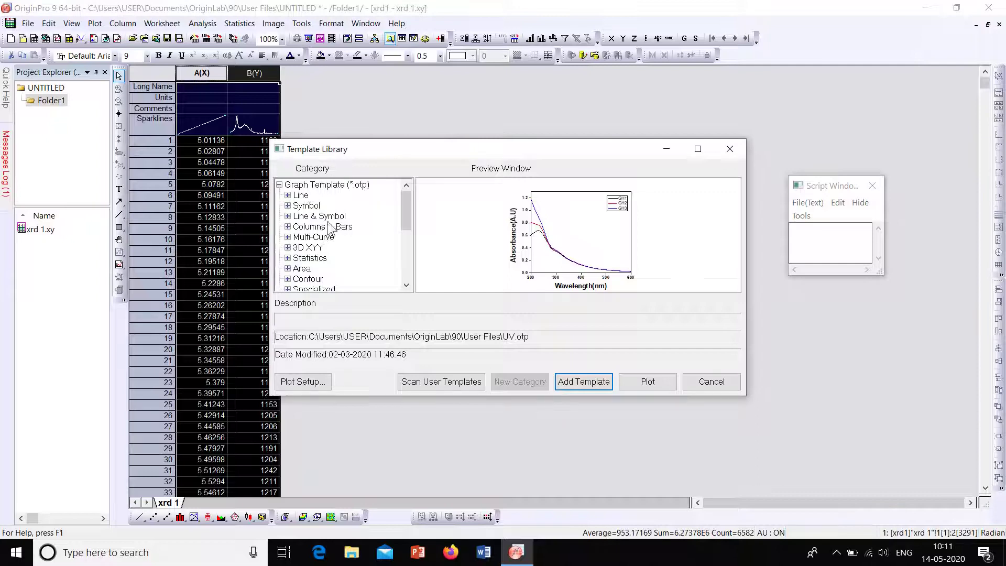
{"action": "left_click_drag", "start_coordinate": [404, 206], "coordinate": [405, 250]}
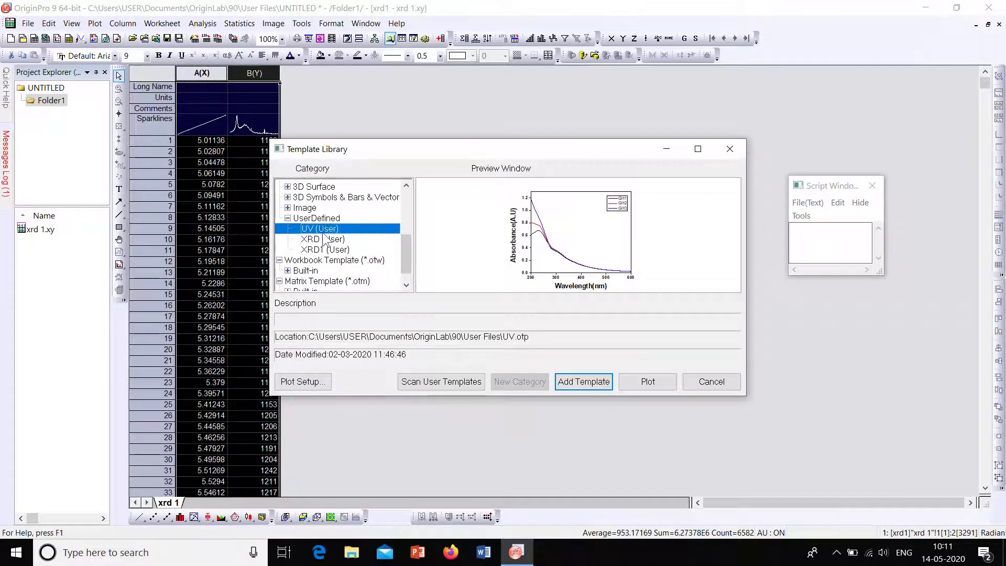
{"action": "left_click", "coordinate": [317, 249]}
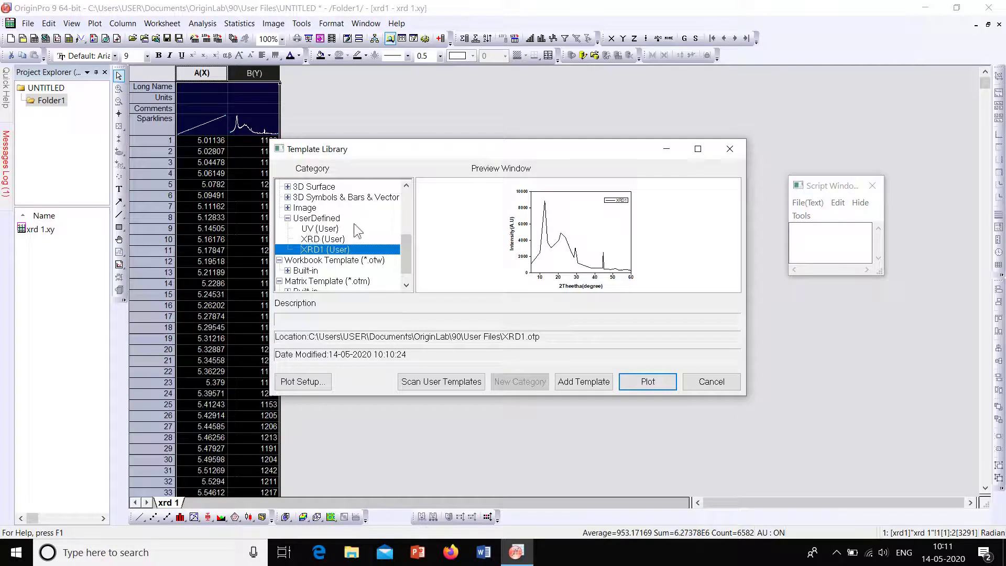
{"action": "left_click", "coordinate": [648, 381]}
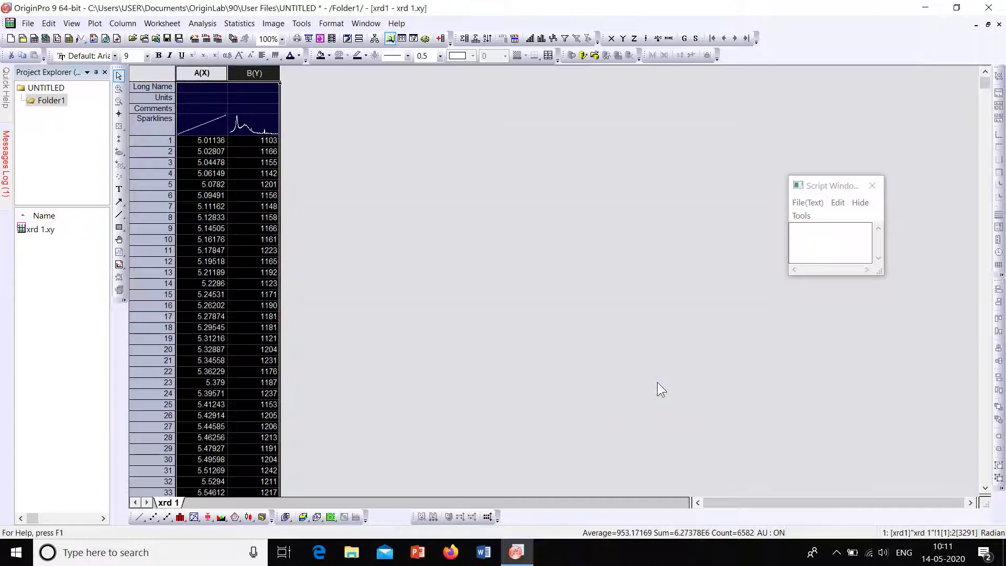